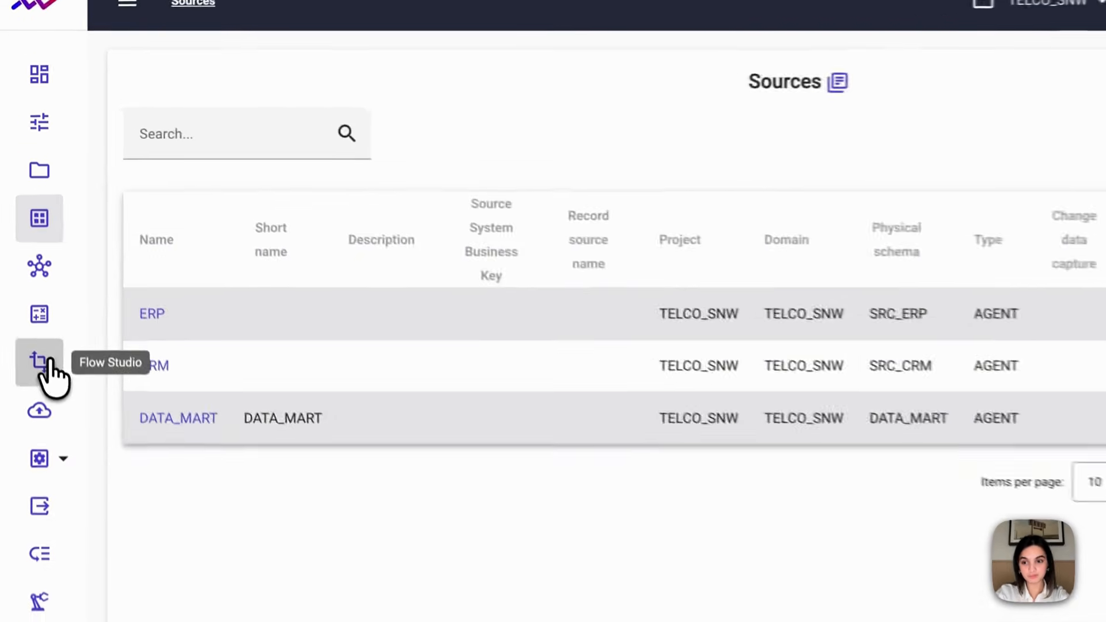
Open the Customer_Order_Value_Analysis physical mapping in Flow Studio and examine its flow through to FACT_CUSTOMER_ORDERS
click(32, 290)
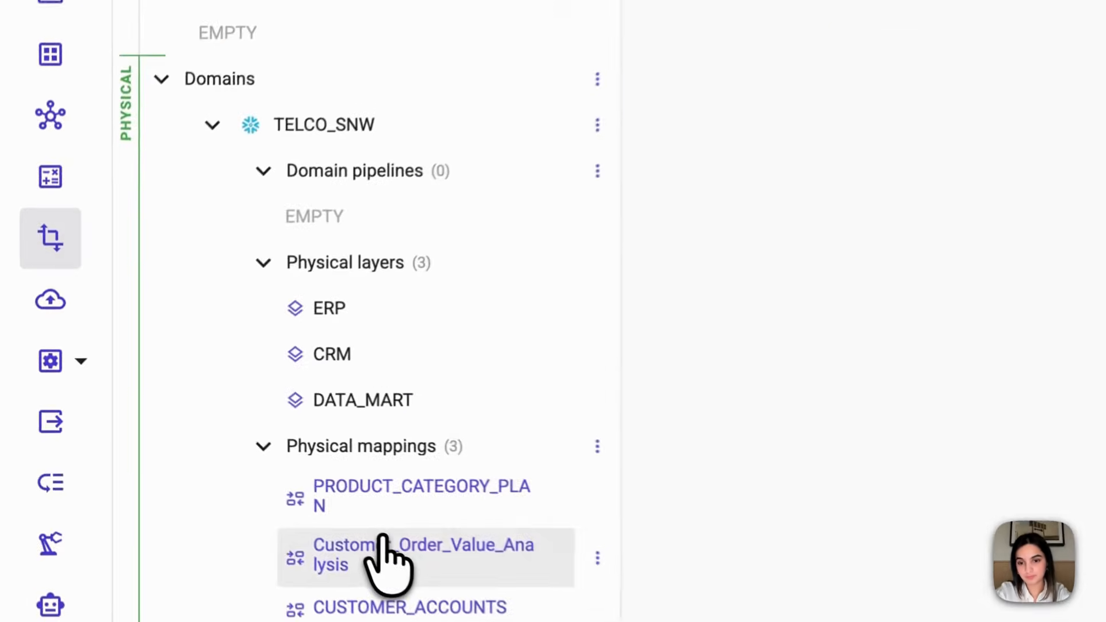
click(369, 95)
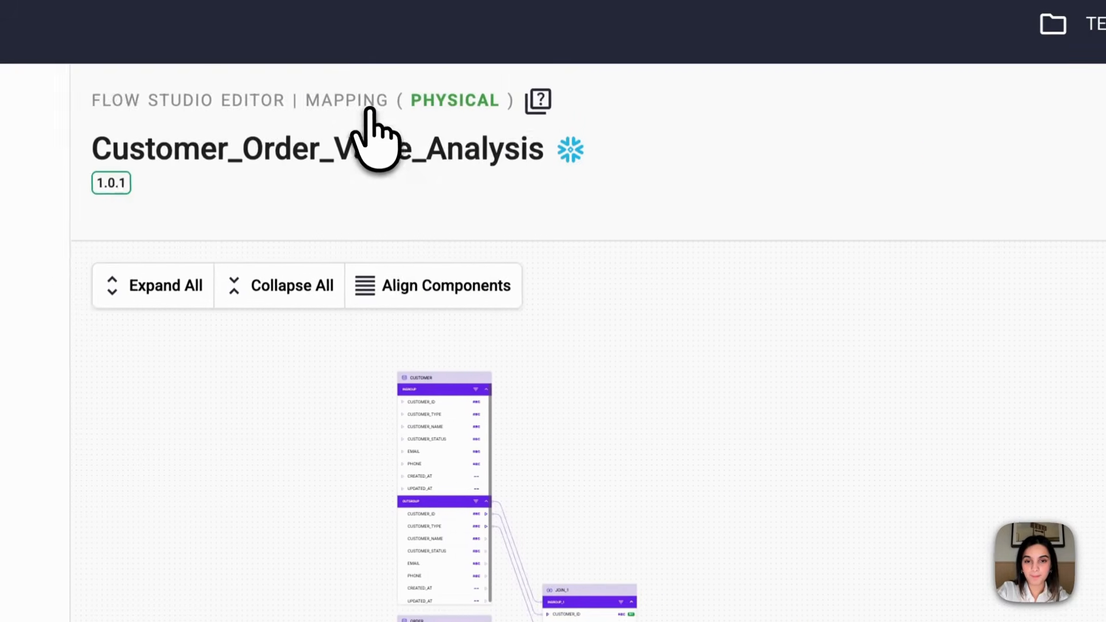
drag(594, 341, 748, 348)
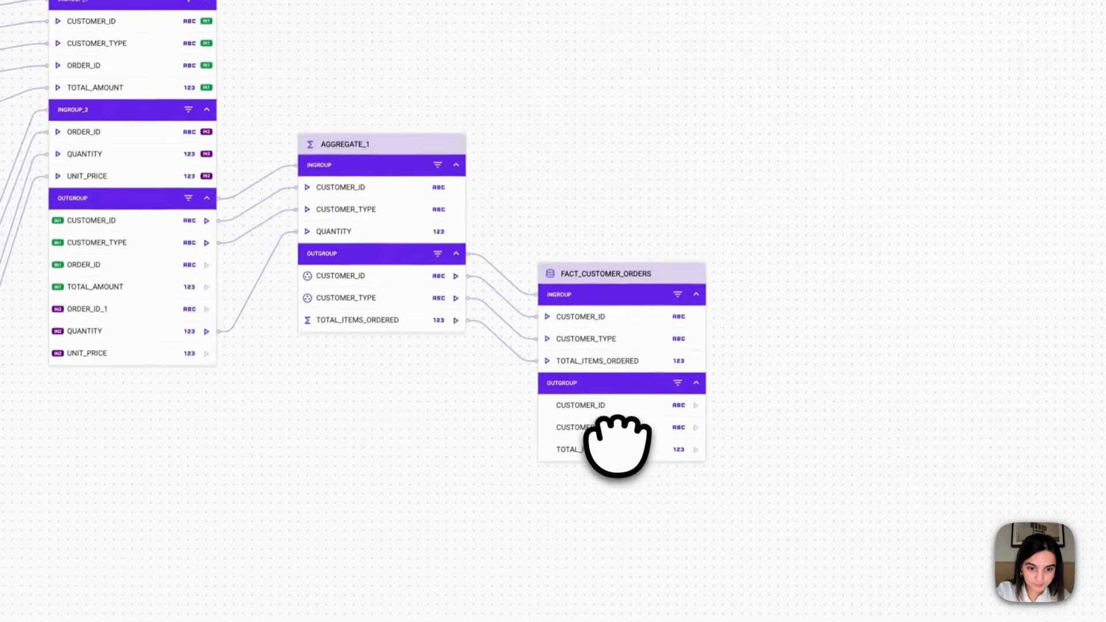
Open the PRODUCT_CATEGORY_PLAN mapping and examine its flow from the PRODUCT and PRICE_PLAN tables to PRODUCT_PRICING
click(74, 75)
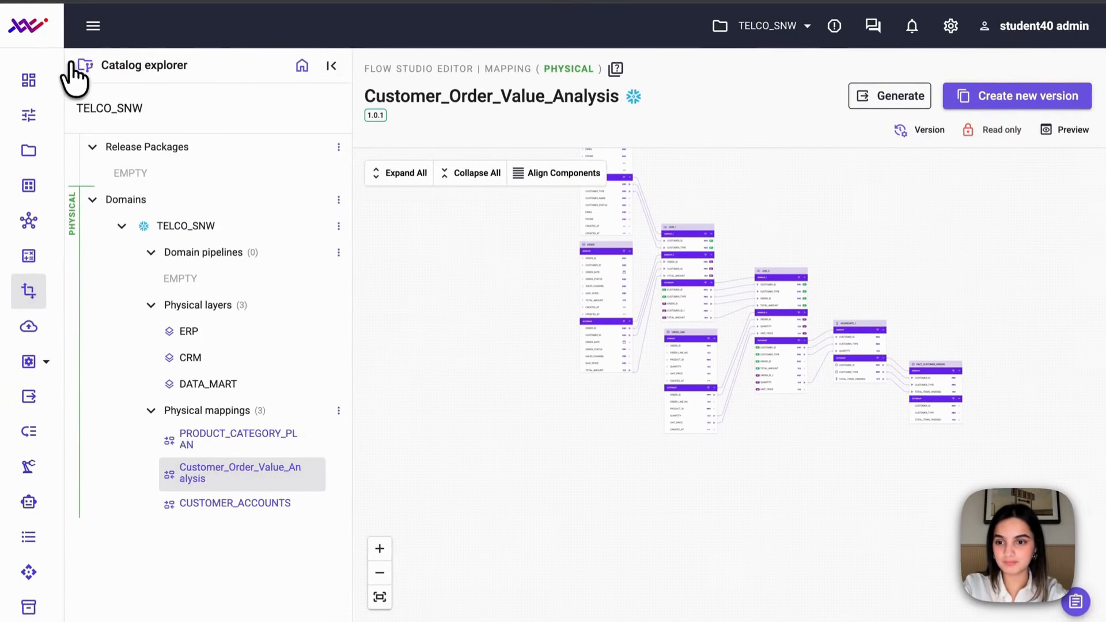
click(190, 442)
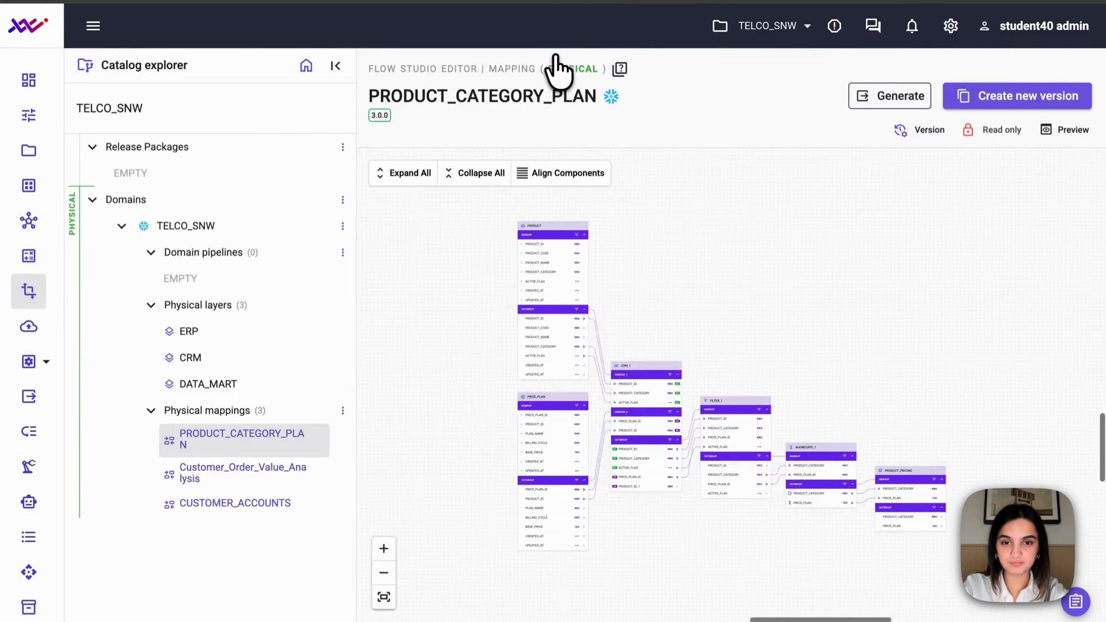
drag(747, 290, 655, 274)
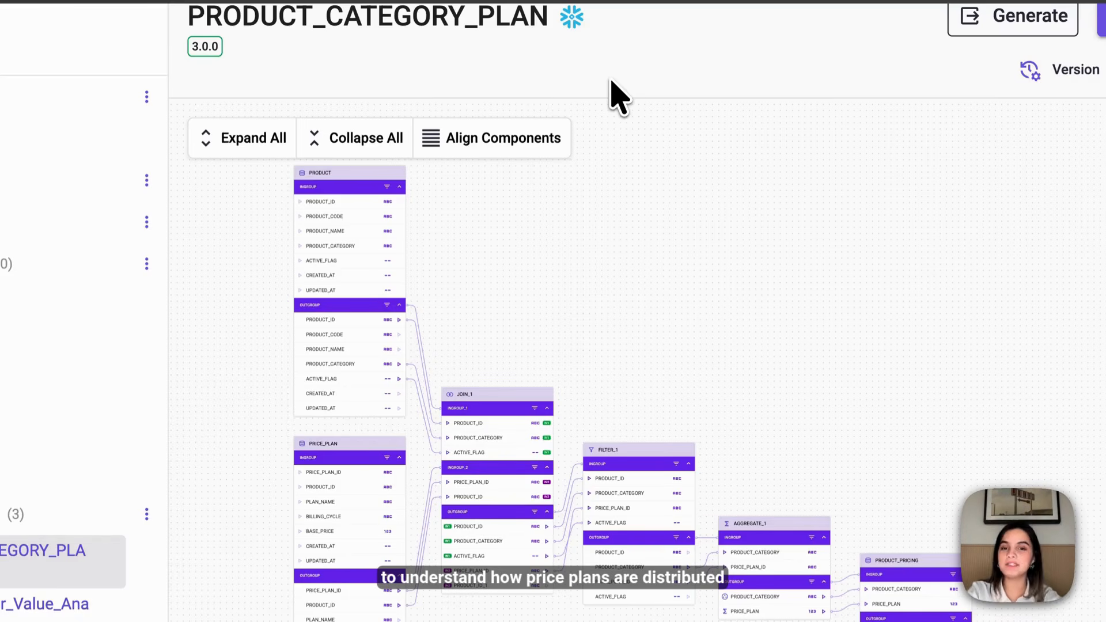
drag(686, 311, 558, 217)
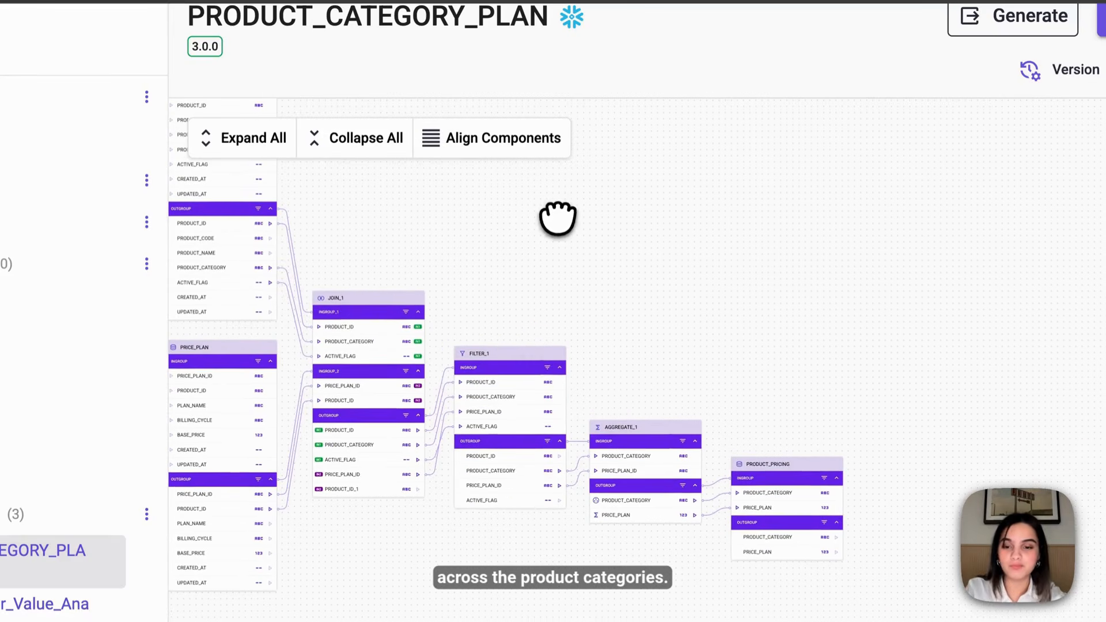
drag(701, 316, 693, 270)
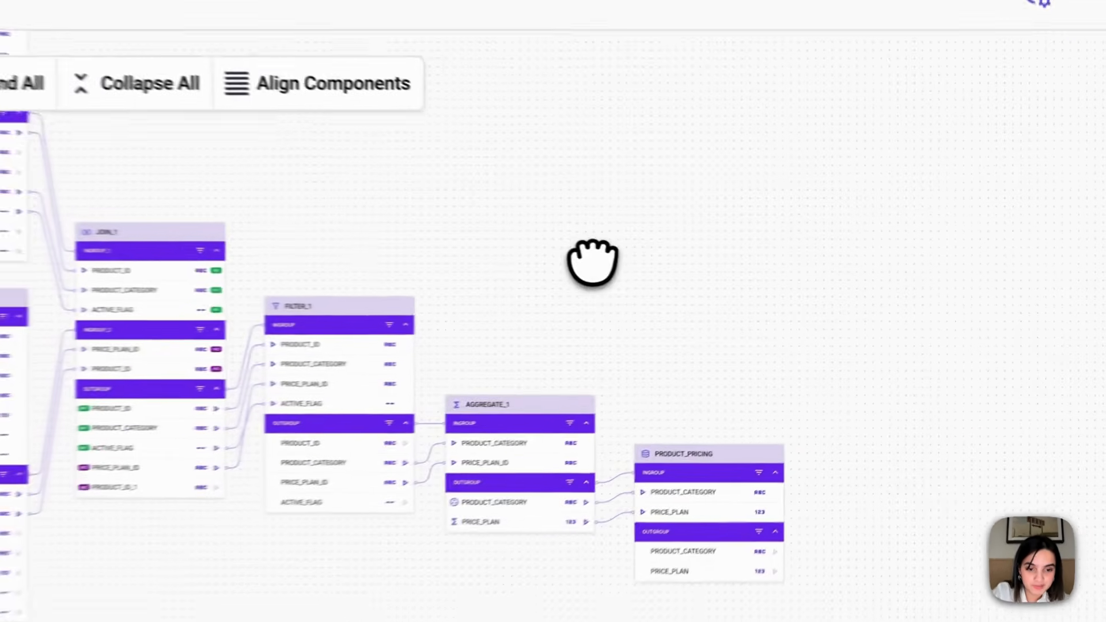
drag(593, 263, 821, 364)
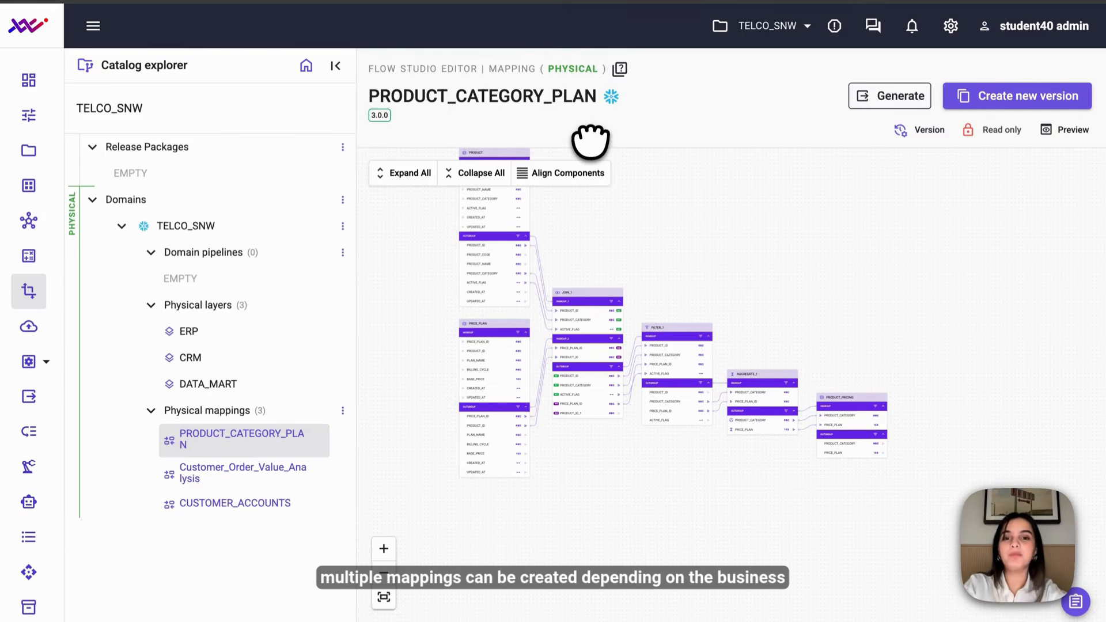
Start a new physical mapping named REVENUE_SUMMARY, described as "This will summarize revenue by customer type and product category"
click(343, 411)
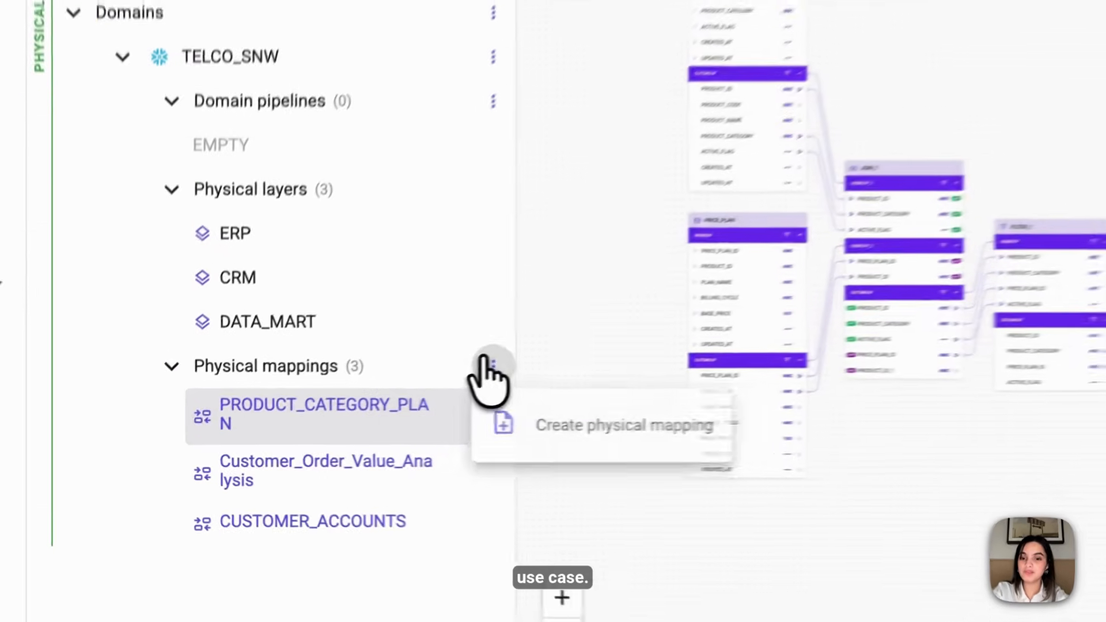
click(485, 359)
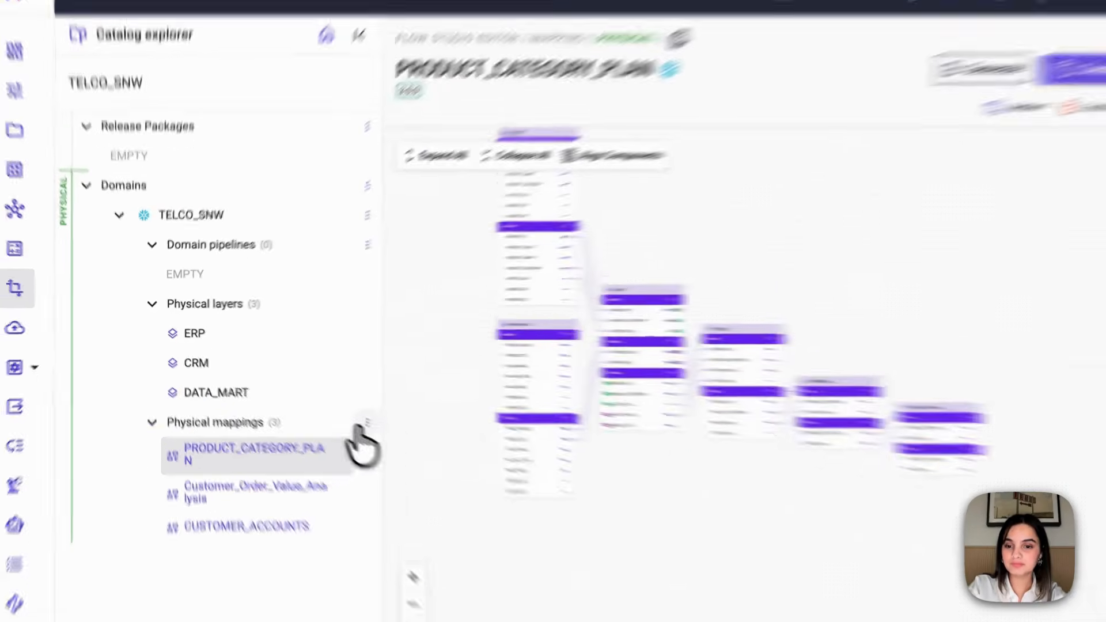
click(342, 410)
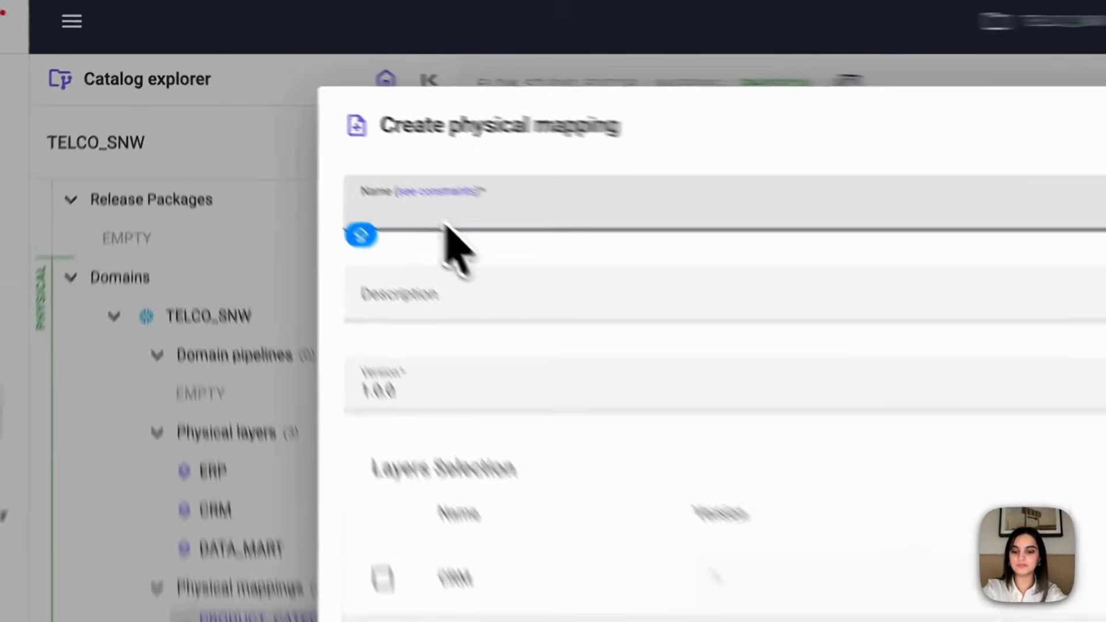
text(REVEUN)
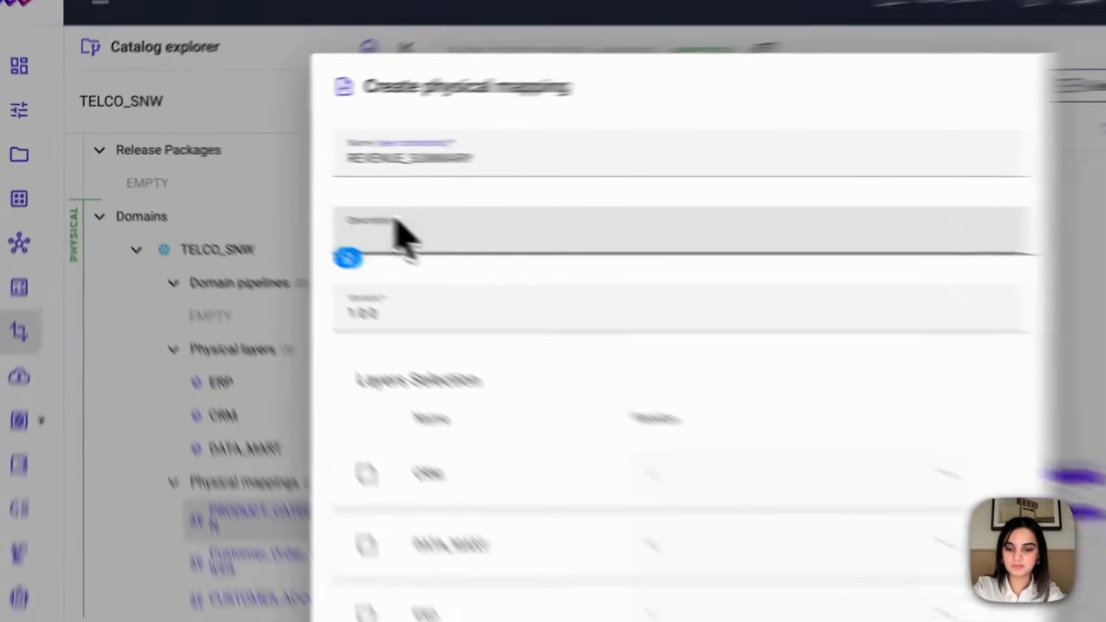
text(This will summarize revenue by customer type and product category)
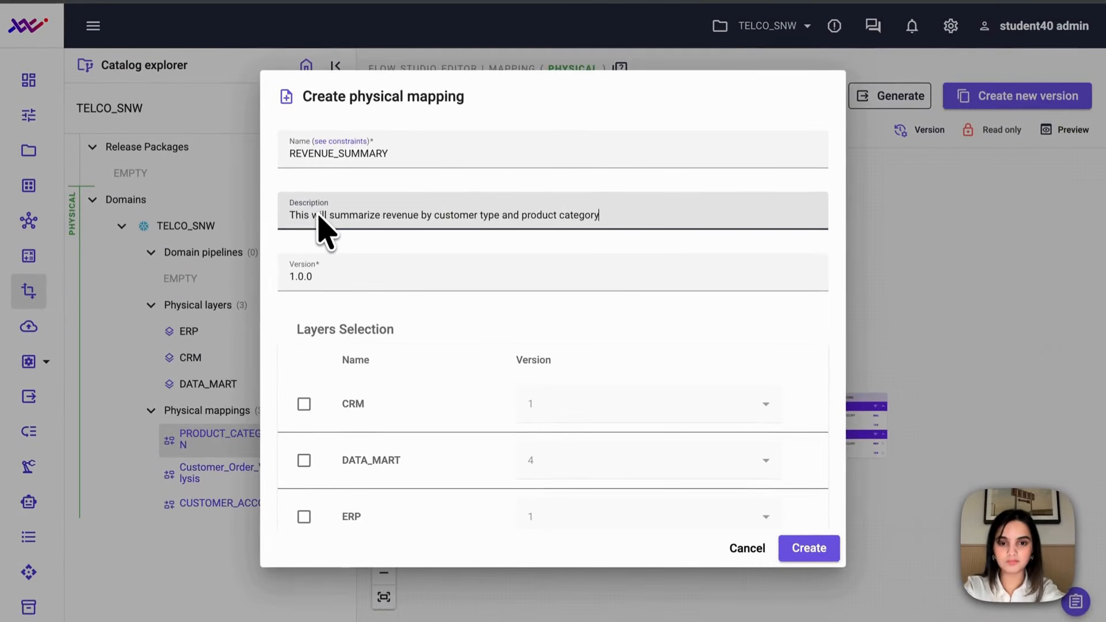
Include the CRM, DATA_MART and ERP layers in the new mapping and create it
scroll(345, 271, down, 1)
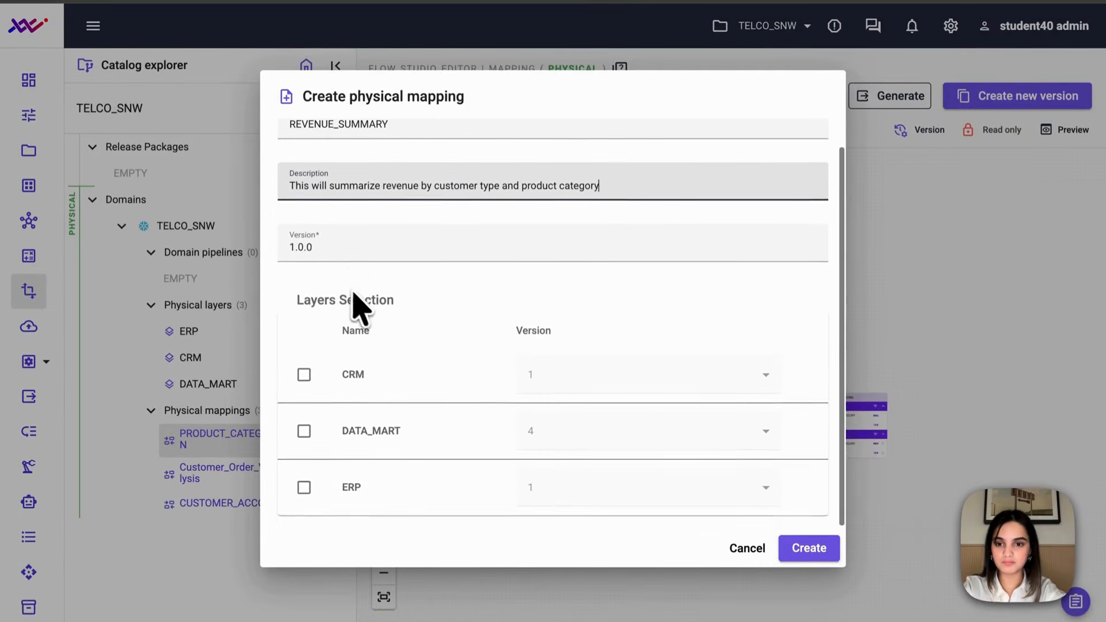
click(304, 375)
click(303, 430)
click(303, 487)
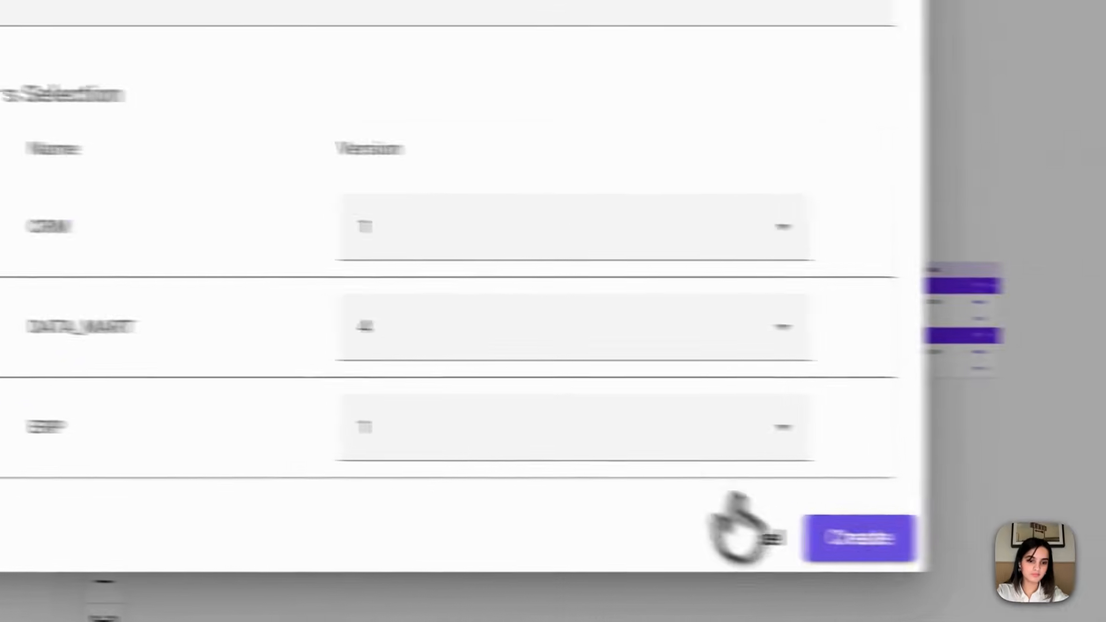
click(745, 539)
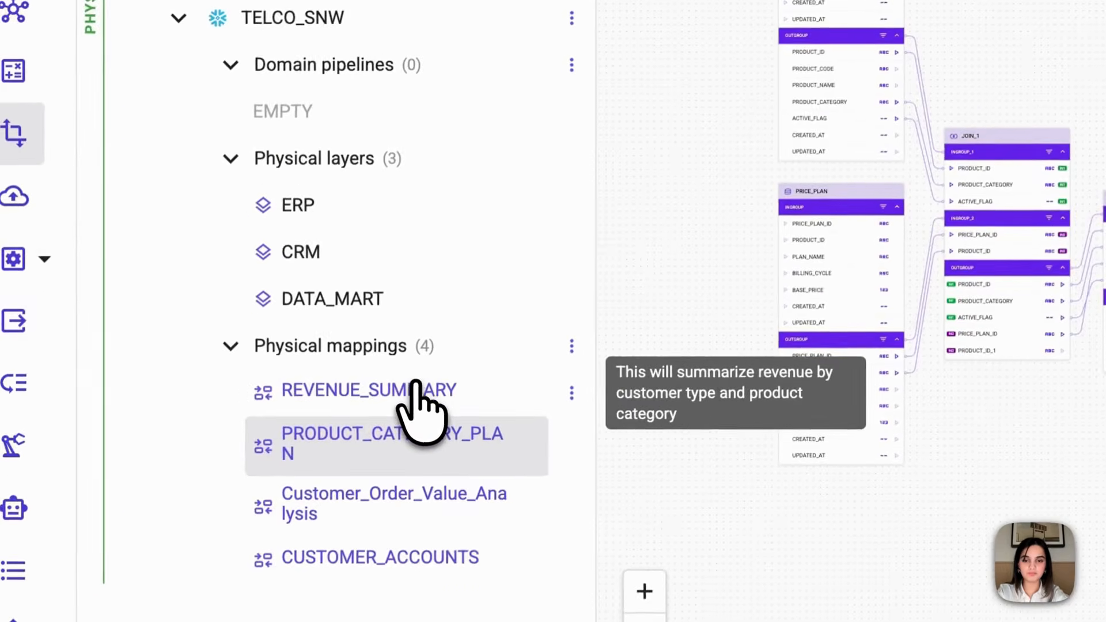
Open the REVENUE_SUMMARY mapping, collapse the catalog explorer and show the mapping's available objects
click(369, 430)
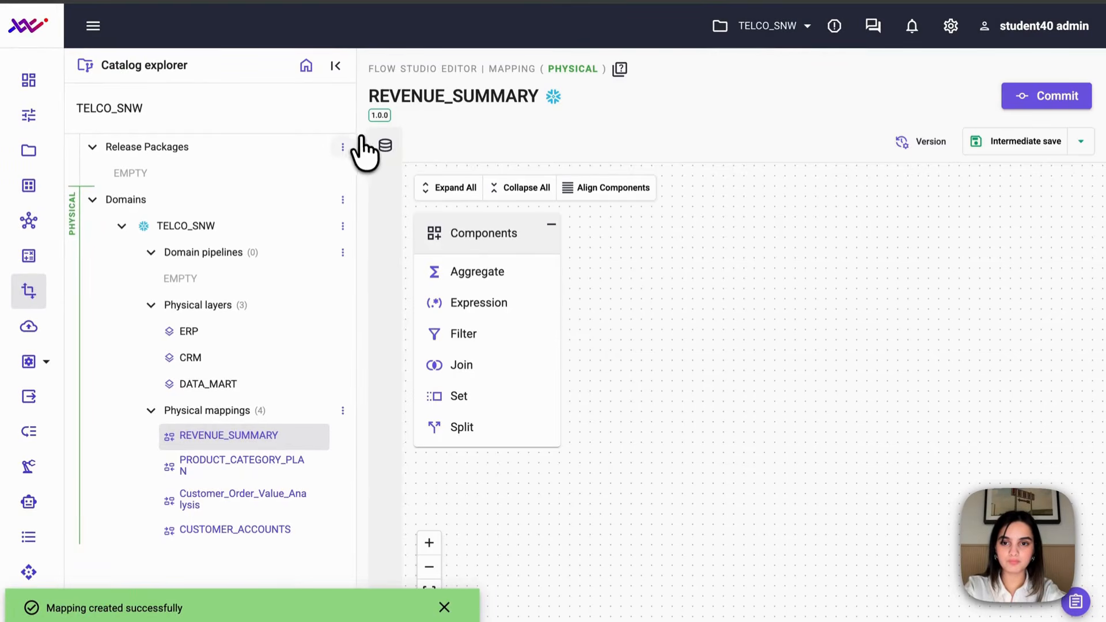
click(335, 66)
click(118, 145)
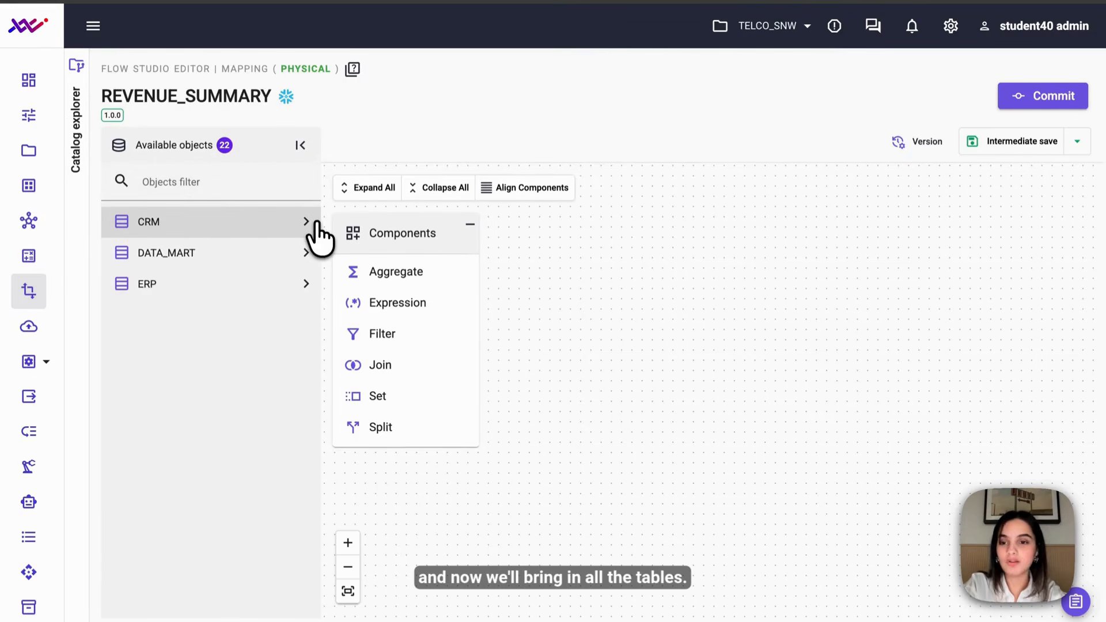
Add the CUSTOMER, ORDER and ORDER_LINE tables from the CRM layer to the mapping canvas
click(299, 234)
drag(190, 452, 548, 286)
drag(436, 451, 752, 400)
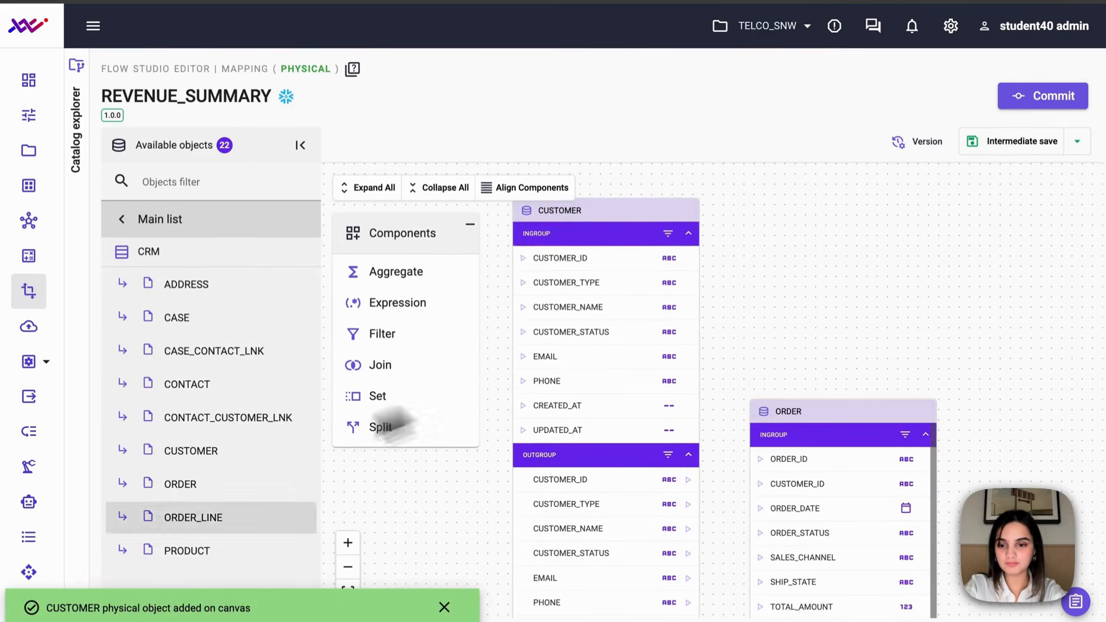
drag(193, 518, 786, 314)
Add the PRODUCT table from the ERP layer to the canvas and hide the available objects
click(159, 220)
click(157, 284)
drag(213, 476, 745, 248)
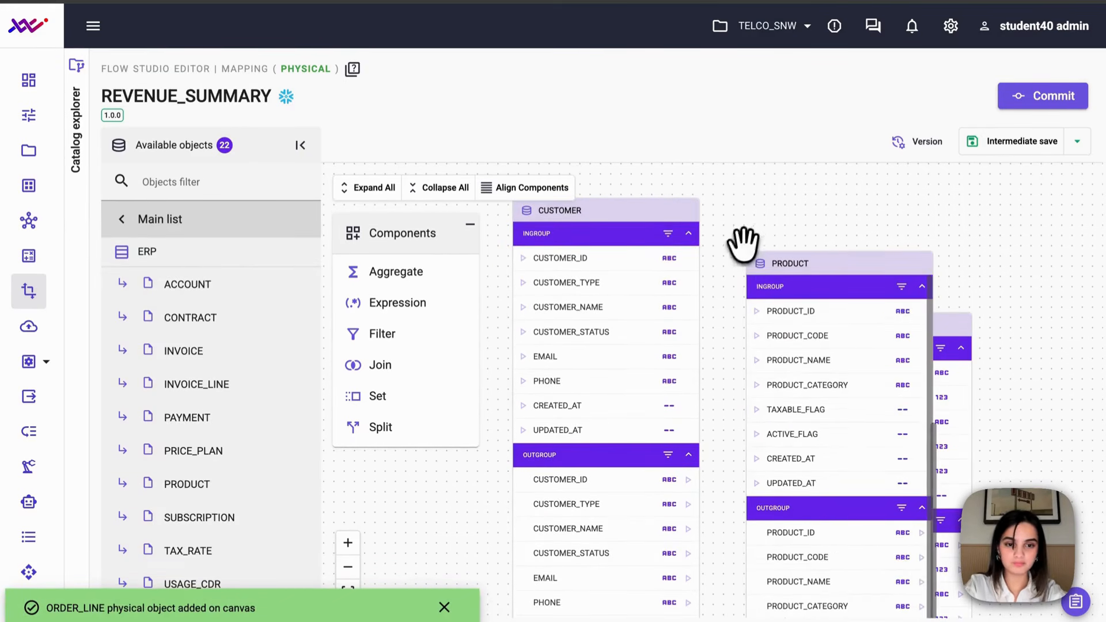
click(300, 145)
Spread the ORDER, ORDER_LINE and PRODUCT tables apart on the canvas so that none of them overlap
drag(874, 371, 874, 307)
drag(716, 222, 847, 496)
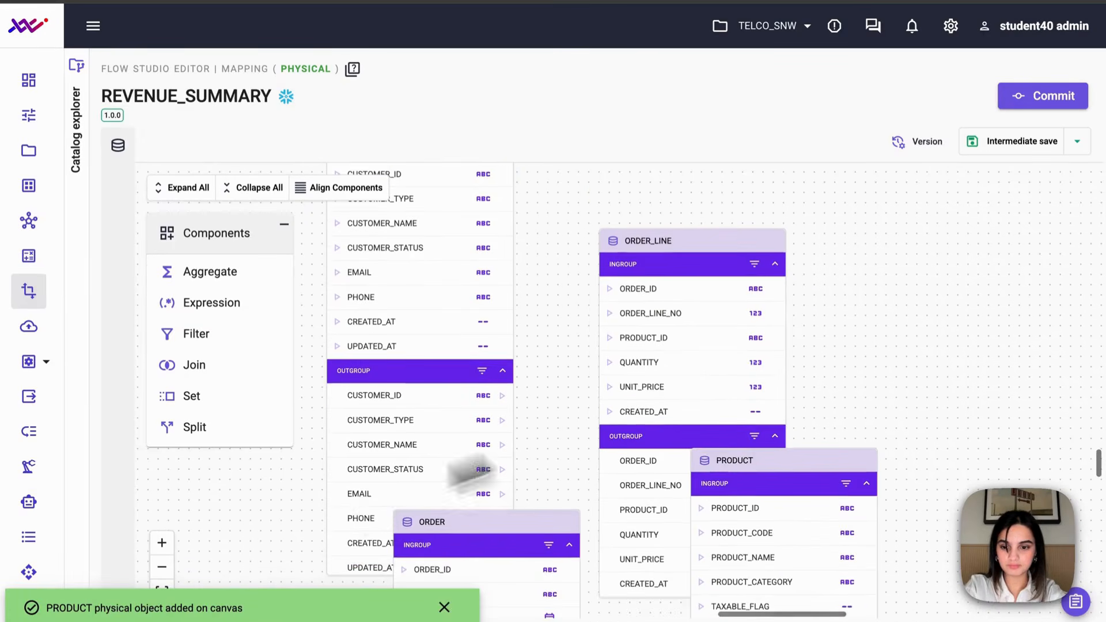
click(161, 575)
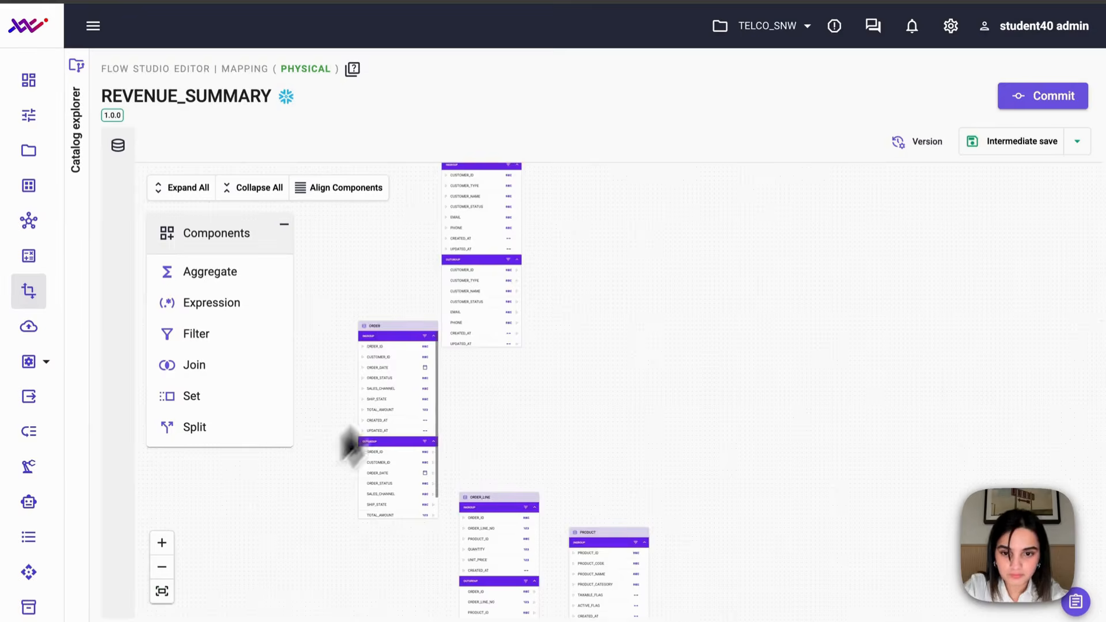
Collapse the INGROUP sections of the ORDER, CUSTOMER, ORDER_LINE and PRODUCT tables
click(434, 335)
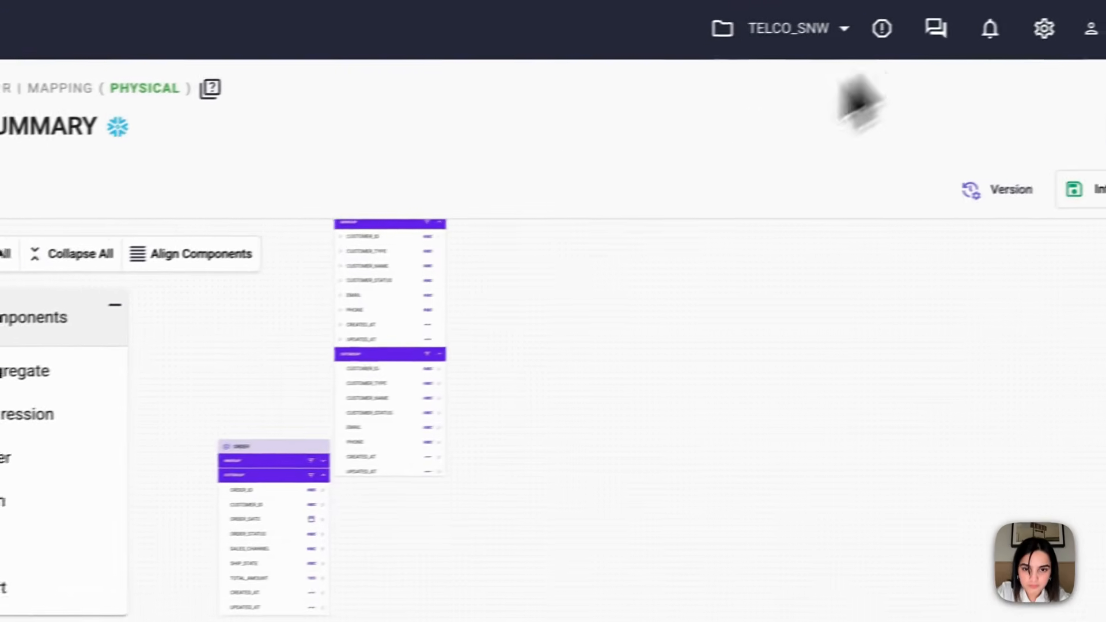
scroll(582, 259, up, 2)
click(526, 262)
scroll(541, 299, down, 5)
click(549, 432)
click(681, 377)
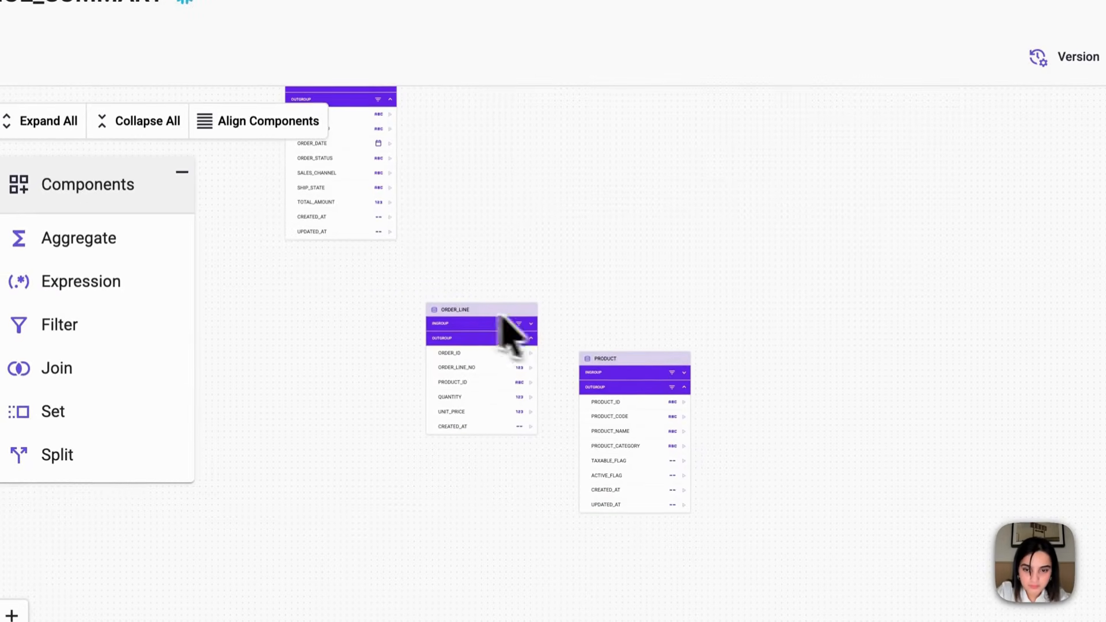
Move the ORDER_LINE and PRODUCT tables closer to the ORDER table on the canvas
drag(500, 316, 428, 299)
drag(661, 365, 602, 335)
drag(648, 101, 601, 351)
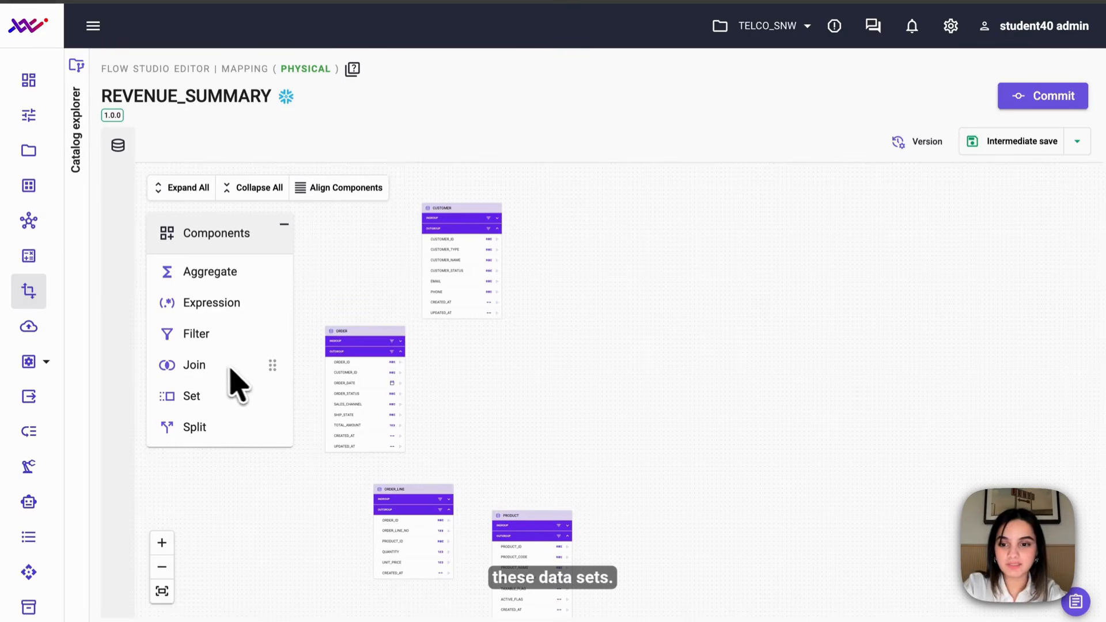
Place a Join component beside the source tables and add two more input groups to it
drag(233, 371, 583, 334)
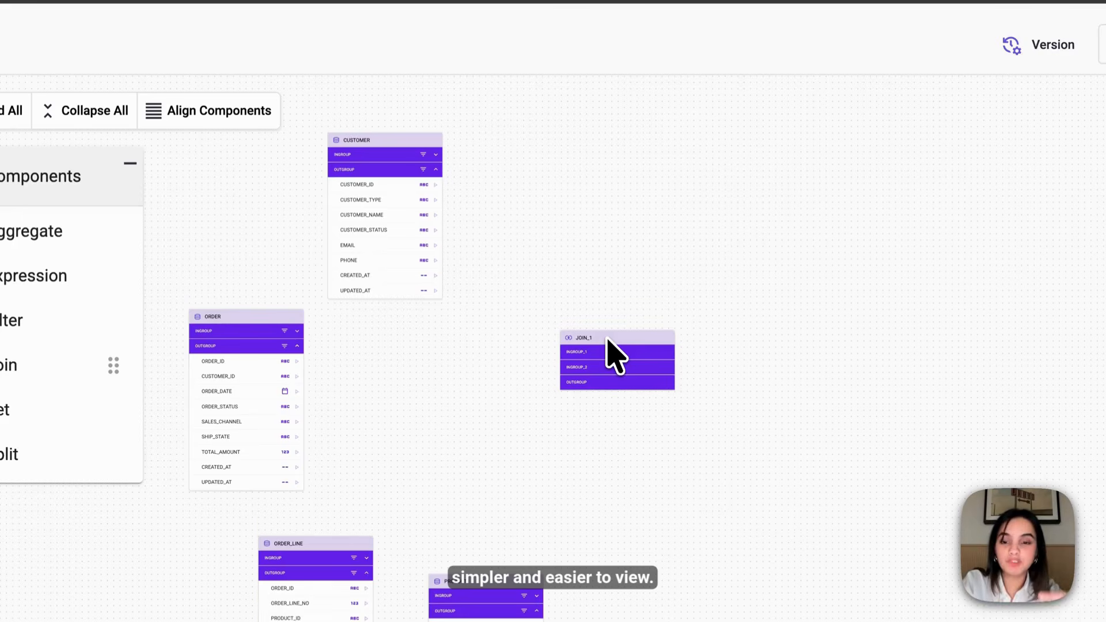
click(610, 341)
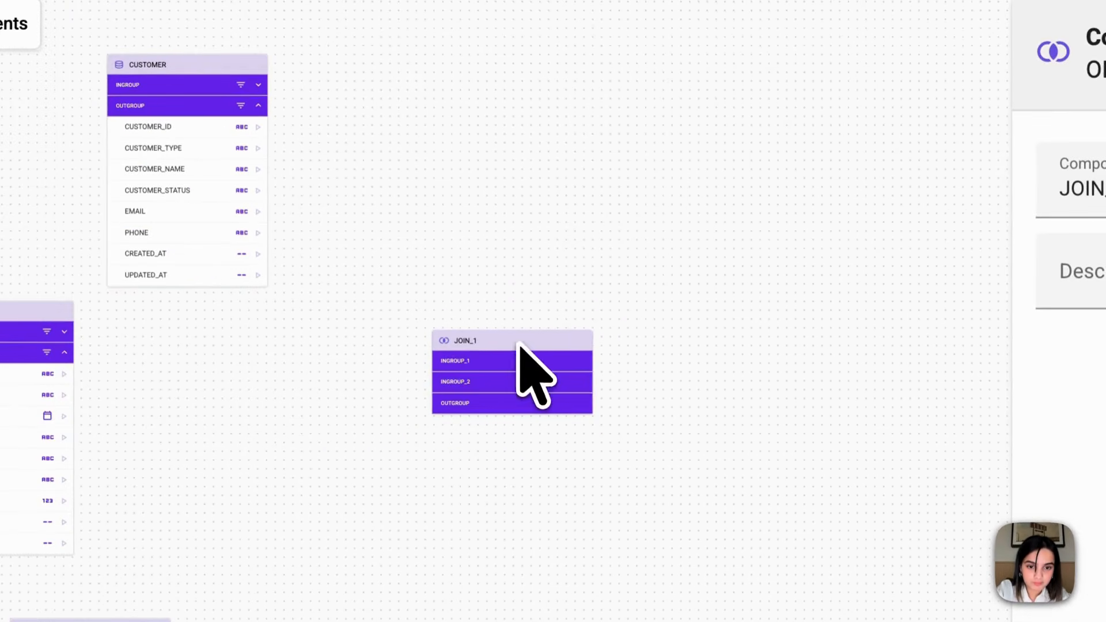
right_click(486, 345)
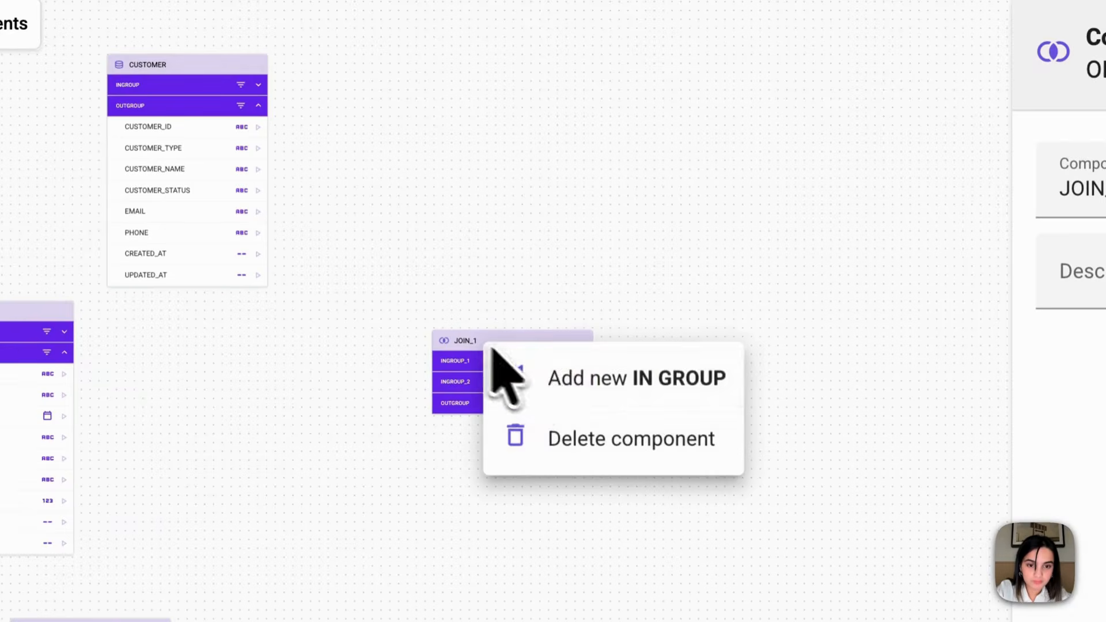
click(548, 380)
right_click(522, 344)
click(558, 362)
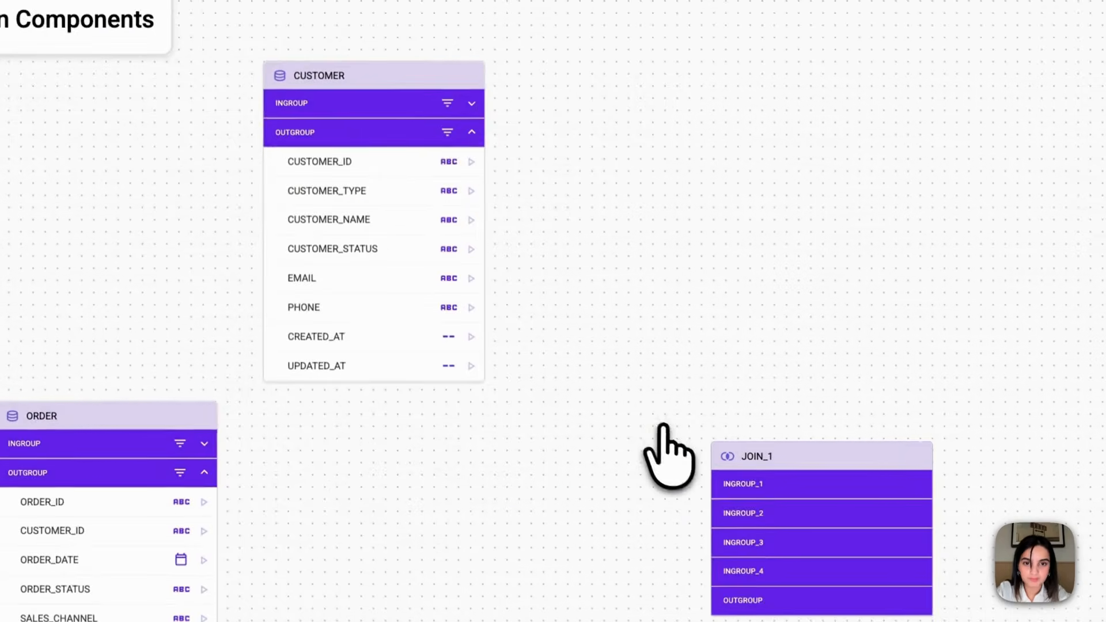
Connect CUSTOMER_ID and CUSTOMER_TYPE from the CUSTOMER table to INGROUP_1 of the join
drag(408, 81, 417, 223)
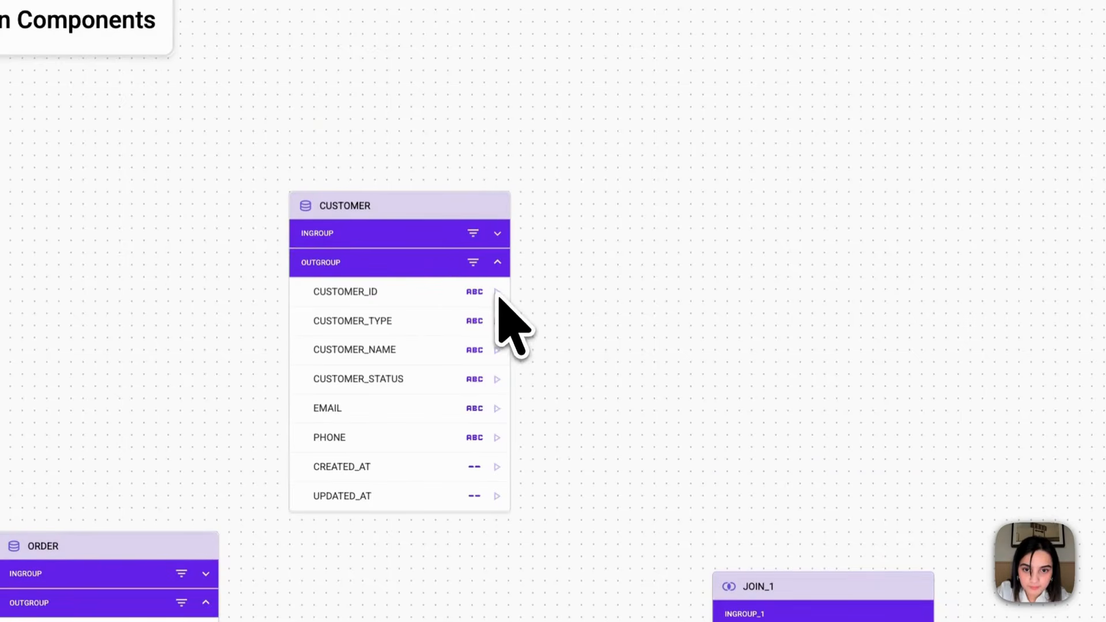
drag(497, 281, 756, 615)
drag(539, 180, 754, 473)
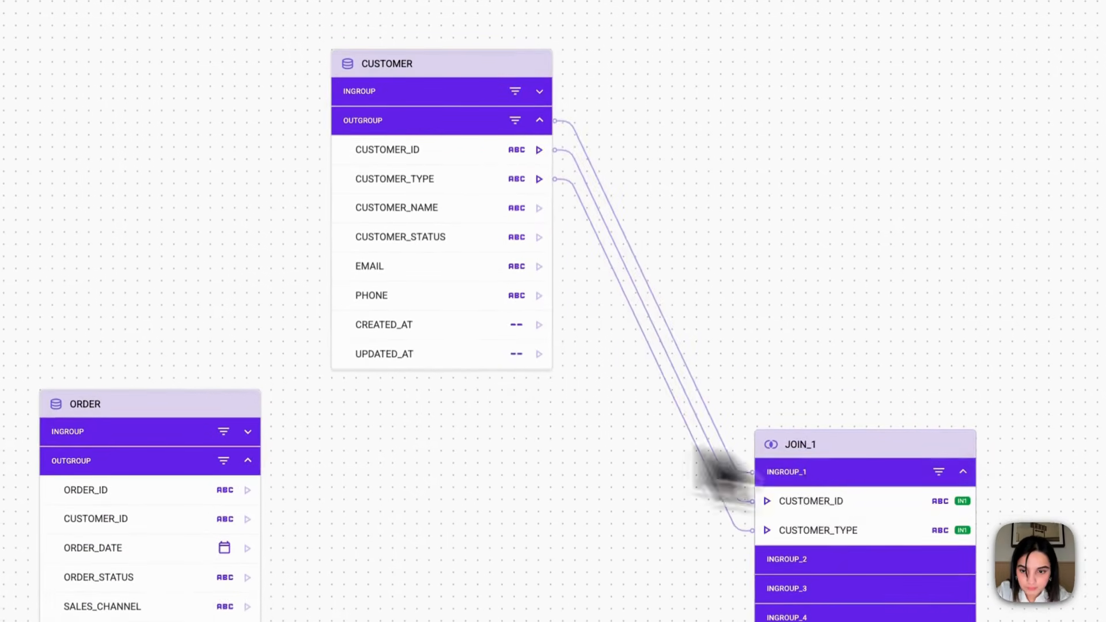
Connect ORDER_ID and CUSTOMER_ID from the ORDER table to INGROUP_2 of the join
drag(225, 406, 285, 395)
drag(307, 479, 753, 560)
drag(773, 385, 803, 398)
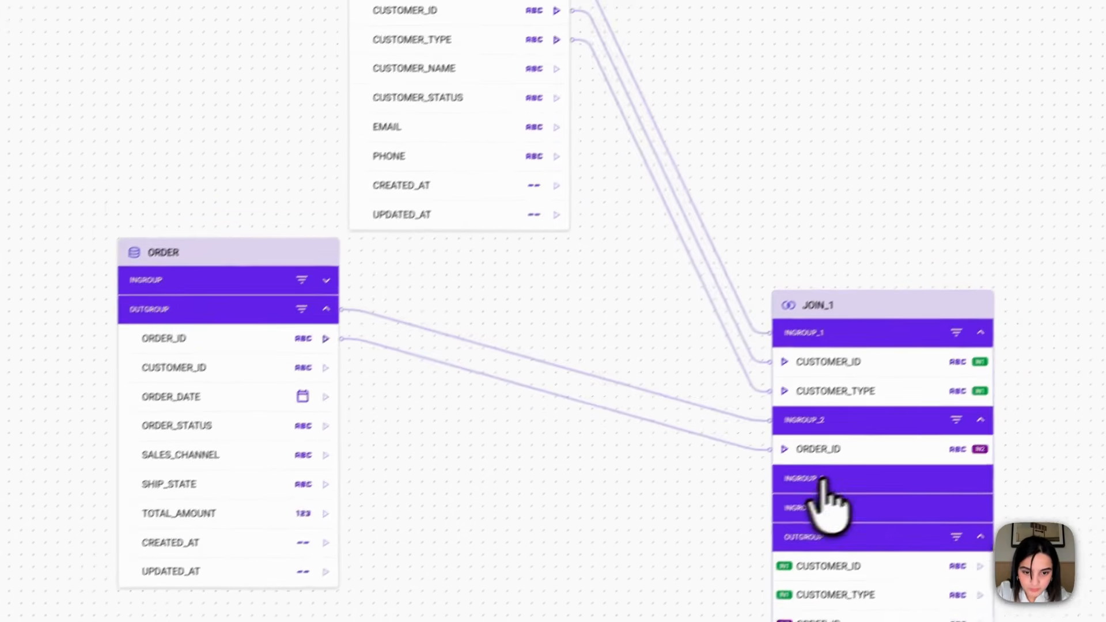
drag(369, 347, 840, 410)
drag(797, 449, 797, 449)
Connect ORDER_ID, PRODUCT_ID, QUANTITY and UNIT_PRICE from the ORDER_LINE table to INGROUP_3 of the join
drag(375, 369, 387, 311)
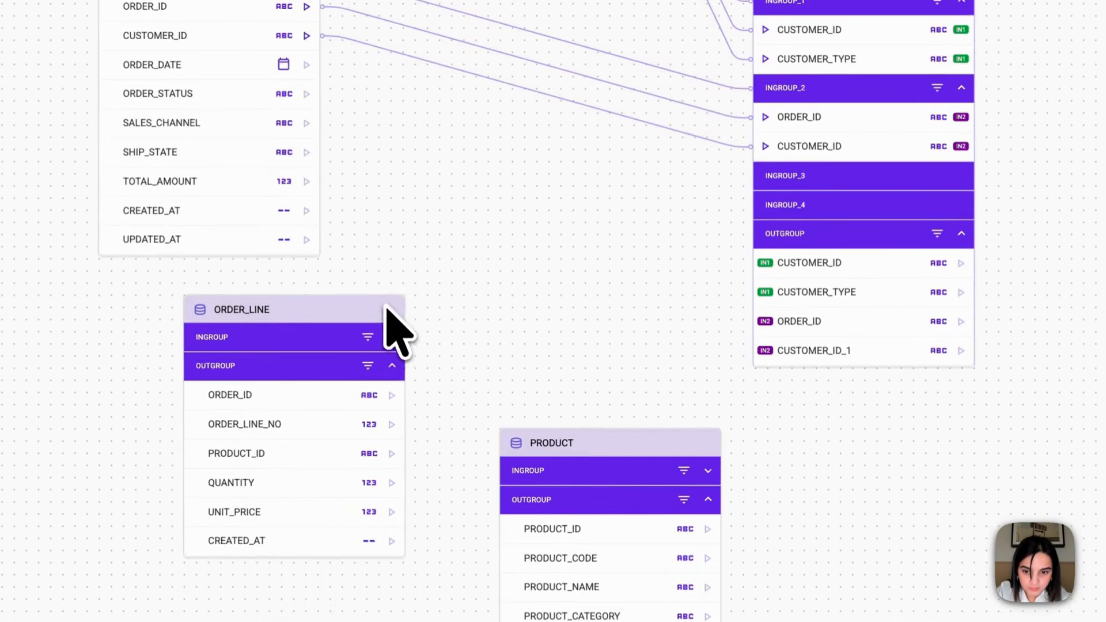
drag(392, 396, 795, 178)
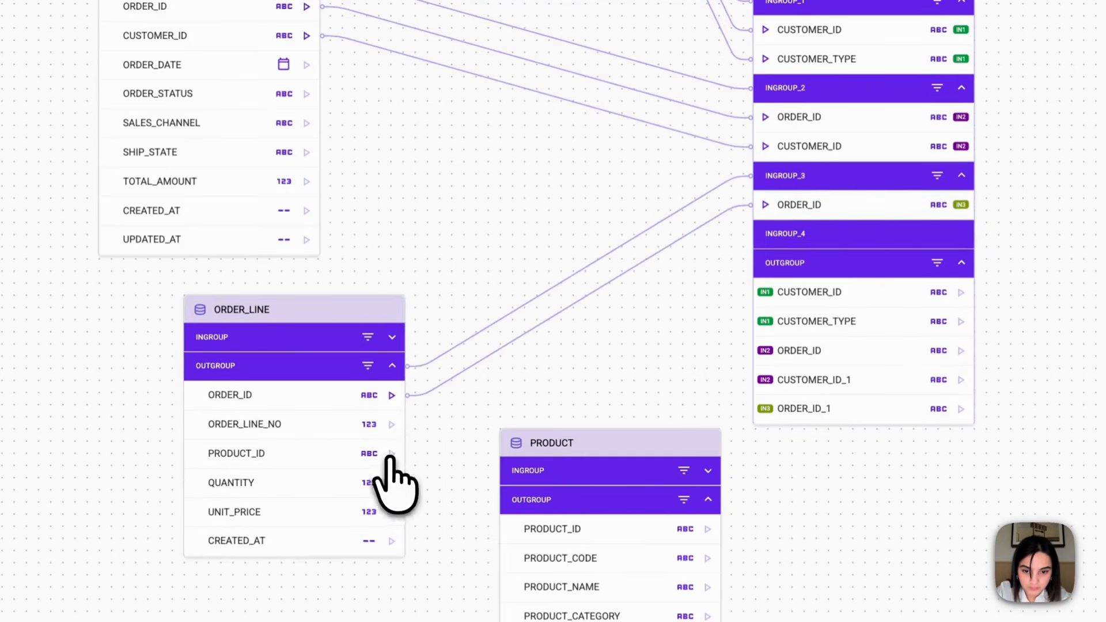
drag(391, 454, 795, 176)
drag(391, 483, 799, 230)
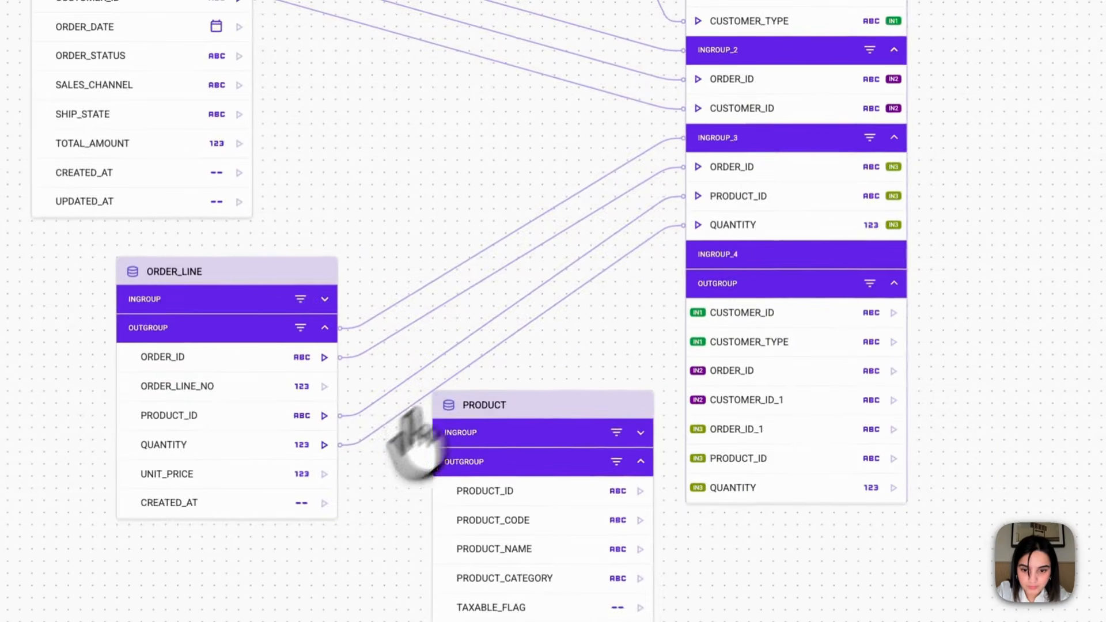
drag(412, 446, 783, 148)
Connect PRODUCT_ID and PRODUCT_CATEGORY from the PRODUCT table to INGROUP_4 of the join
drag(640, 491, 763, 388)
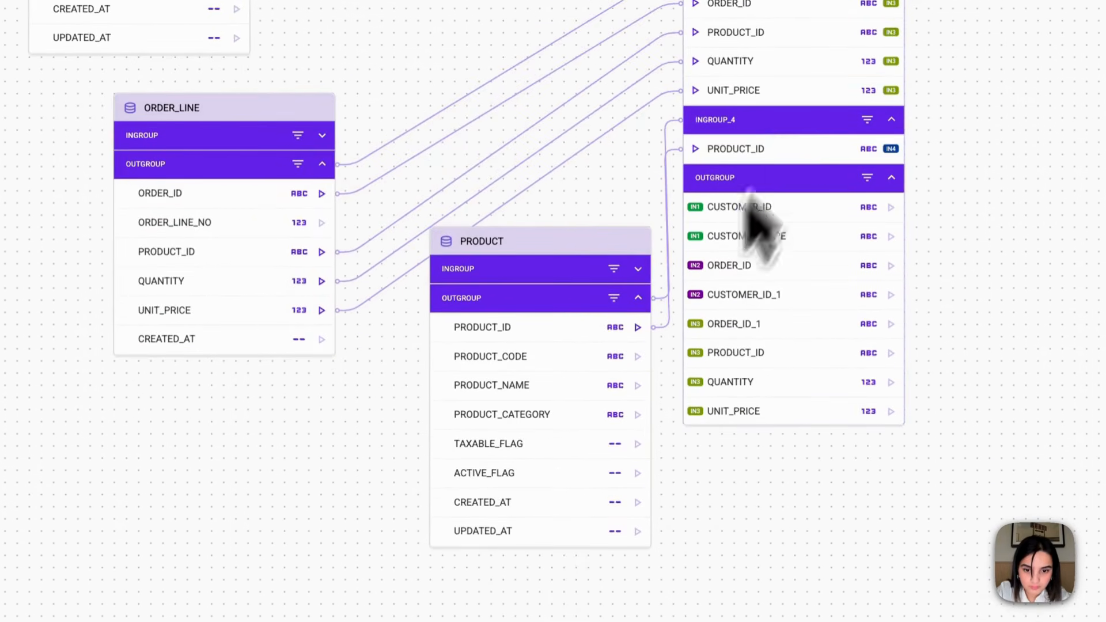
drag(638, 415, 778, 133)
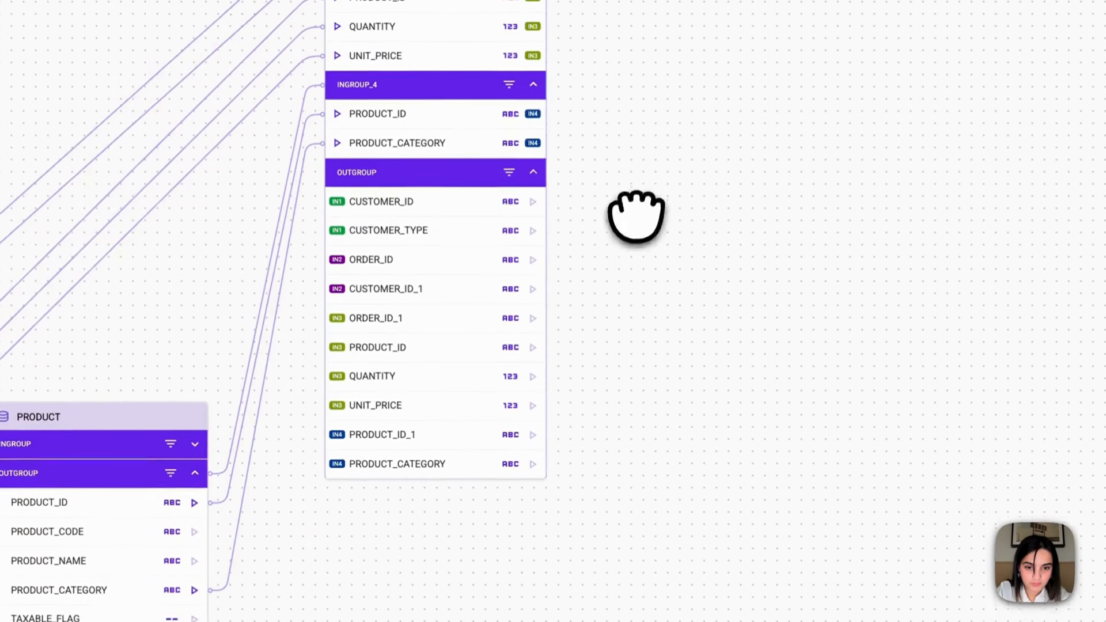
drag(636, 216, 572, 343)
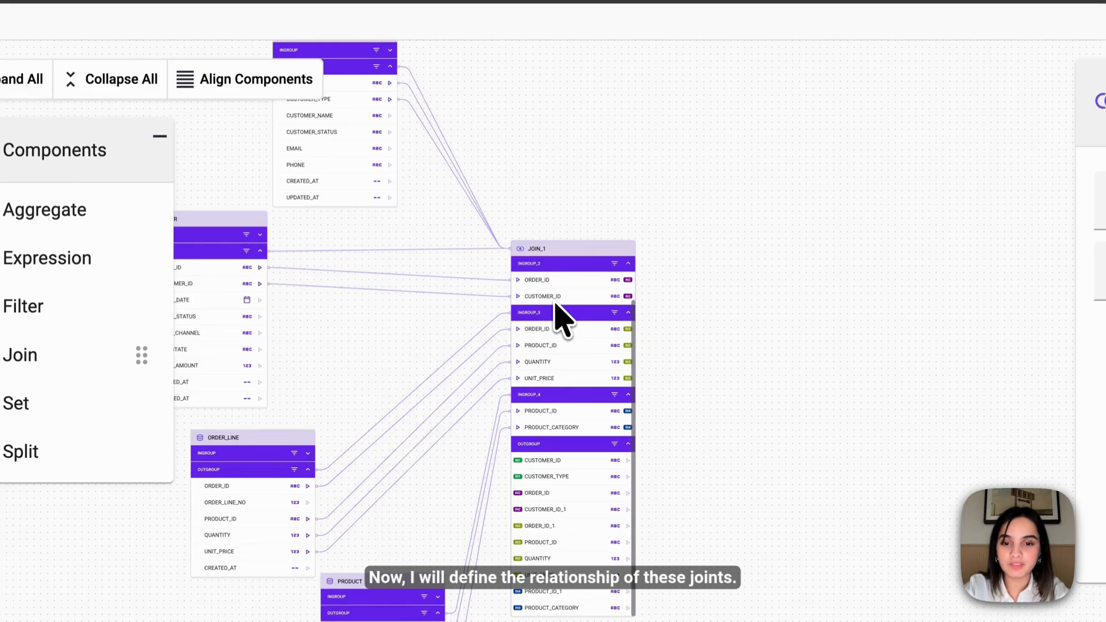
Set the join type of INGROUP_2 in the join to Left Outer Join
click(568, 264)
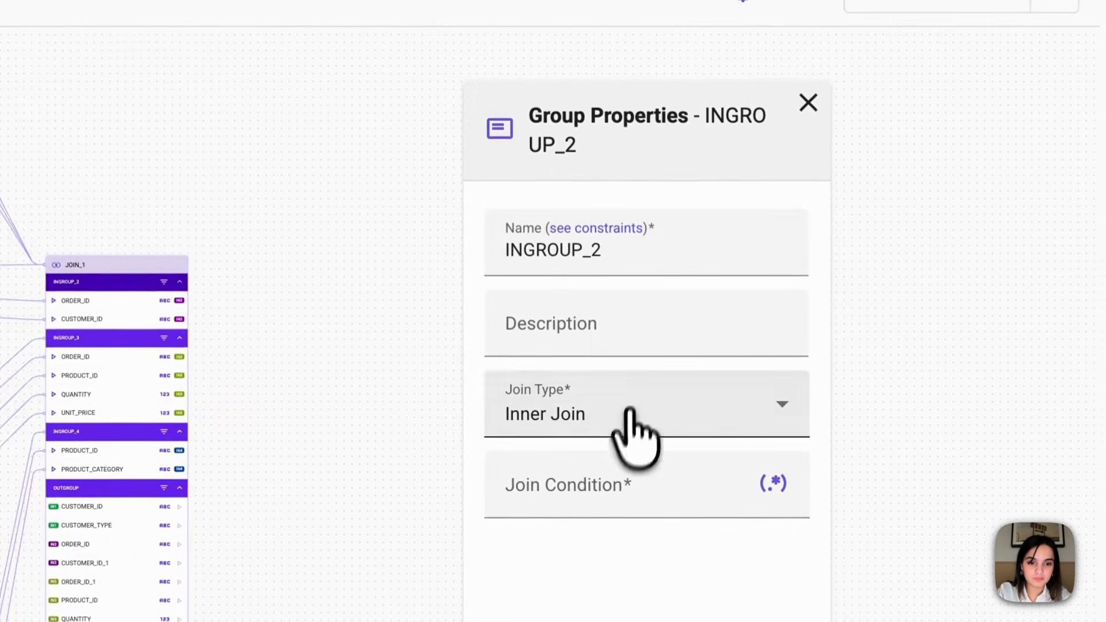
click(630, 410)
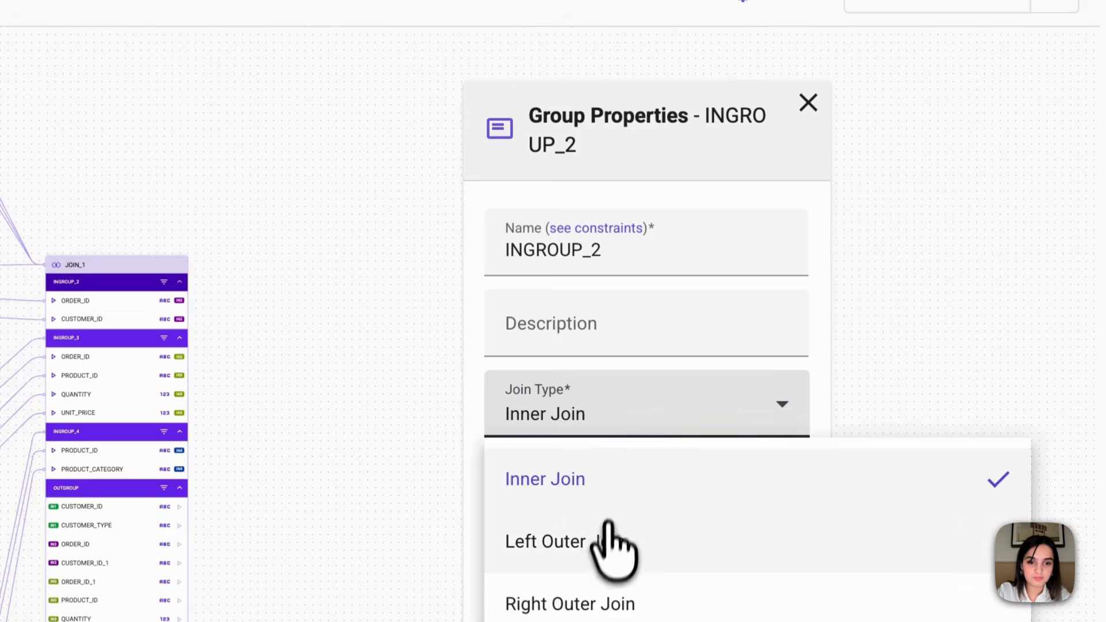
click(600, 533)
Write INGROUP_2's join condition as INGROUP_1.CUSTOMER_ID = INGROUP_1.CUSTOMER_ID, copy the expression for reuse and save it
click(593, 500)
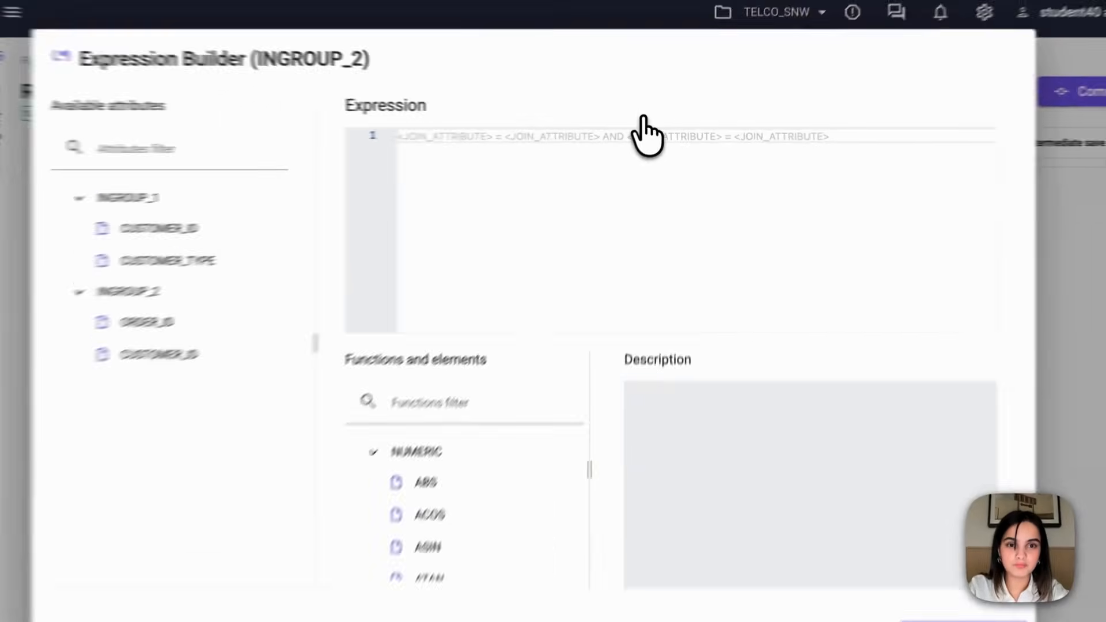
text(i)
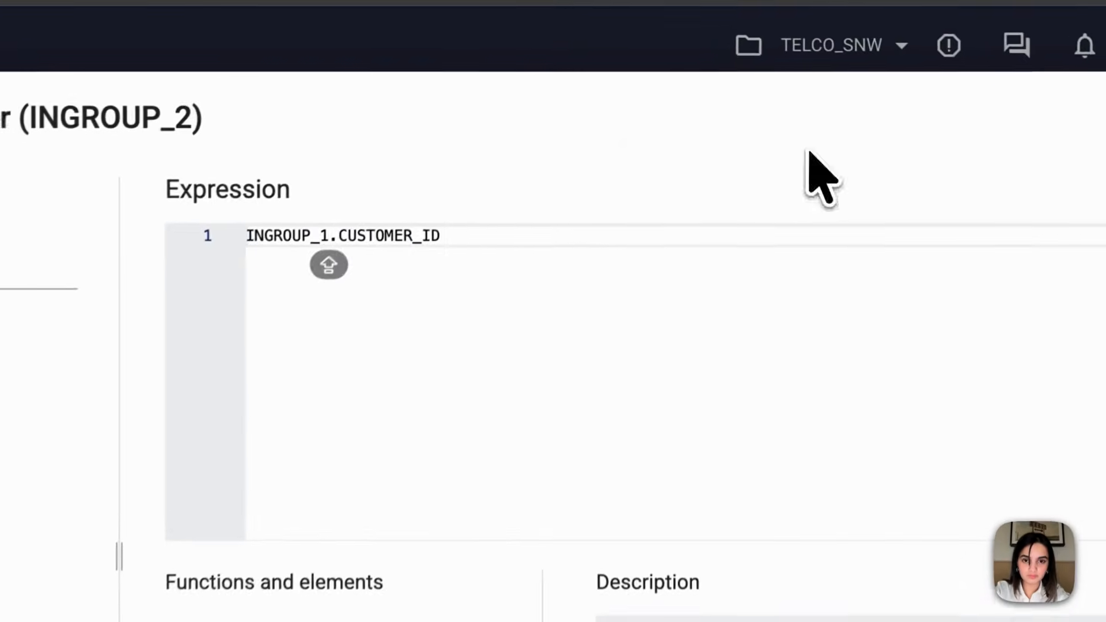
text(= INGROUP_1.CUSTOMER_ID)
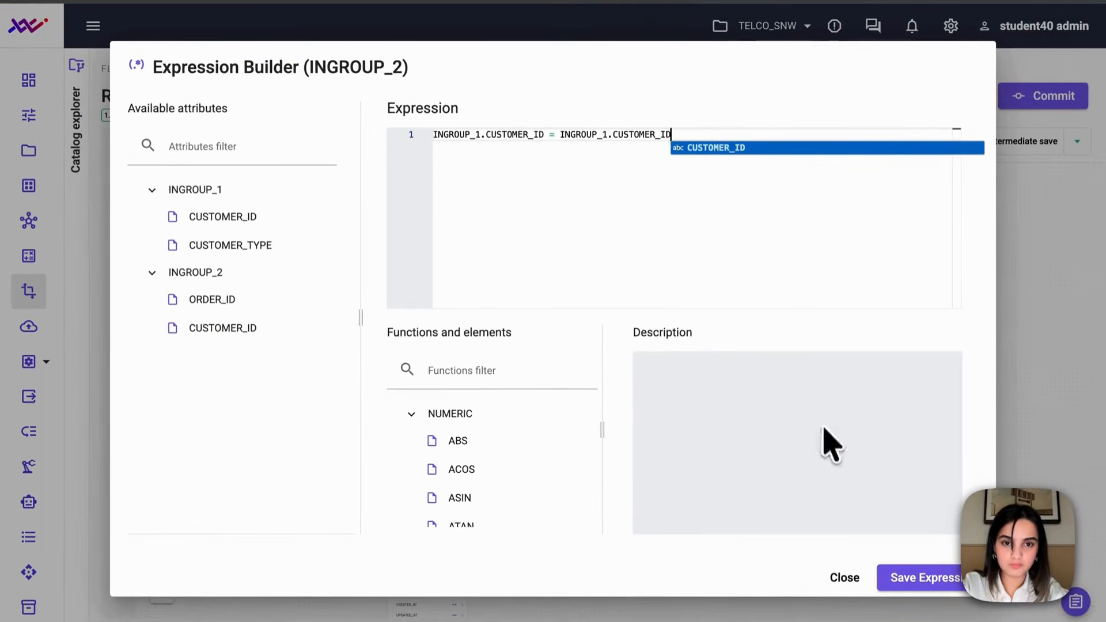
drag(672, 134, 435, 133)
key(ctrl+c)
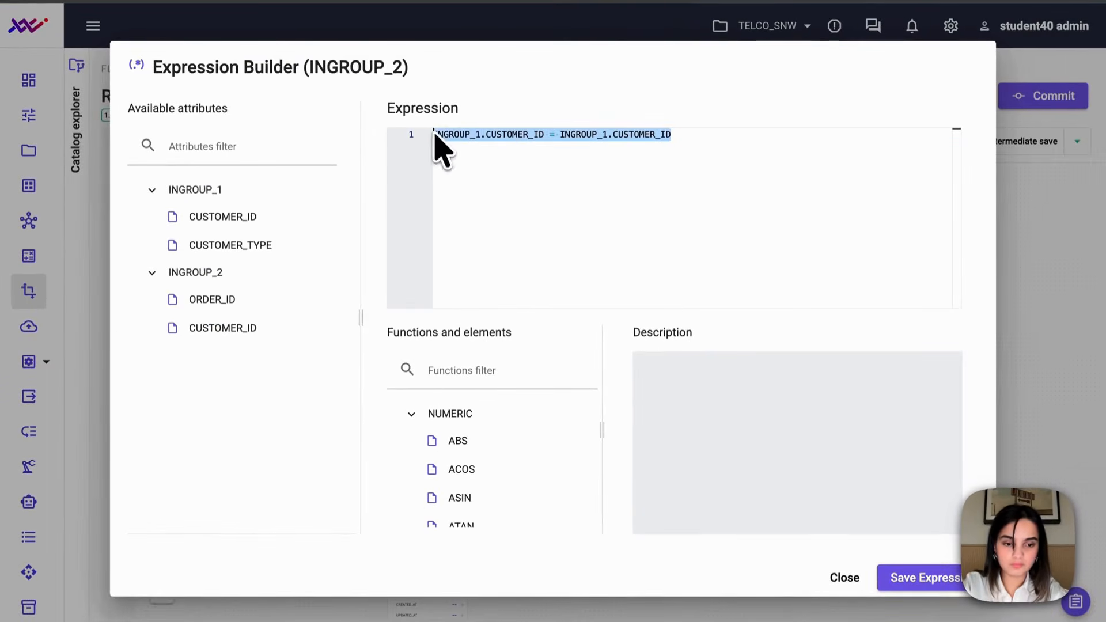
click(910, 581)
click(937, 207)
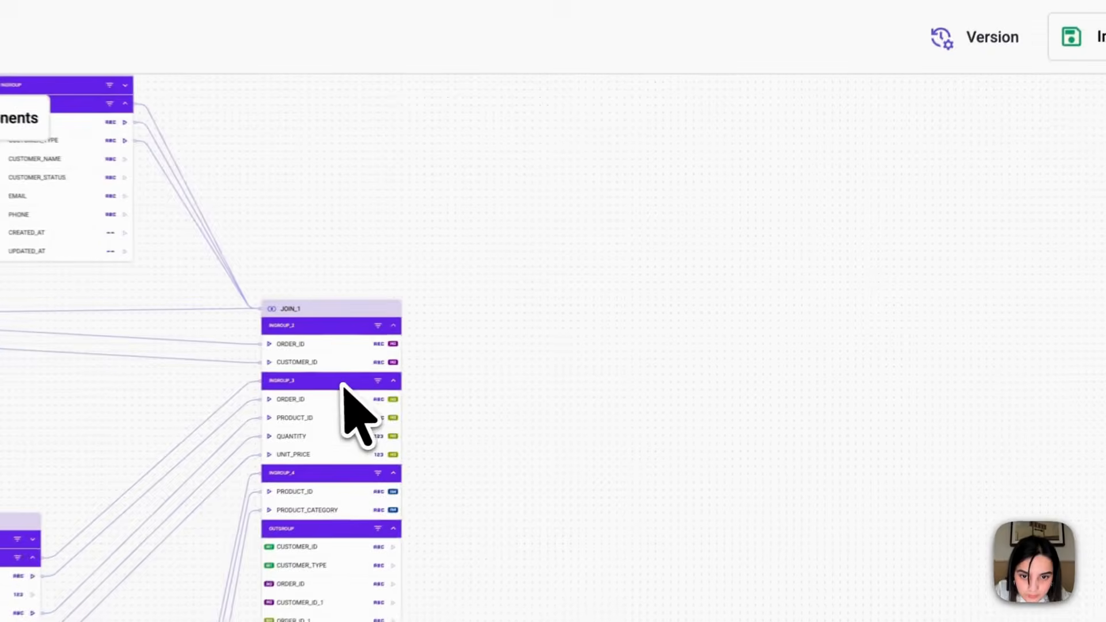
Set INGROUP_3 to Left Outer Join, paste the copied condition and change its first operand to INGROUP_2.ORDER_ID
click(525, 338)
click(646, 438)
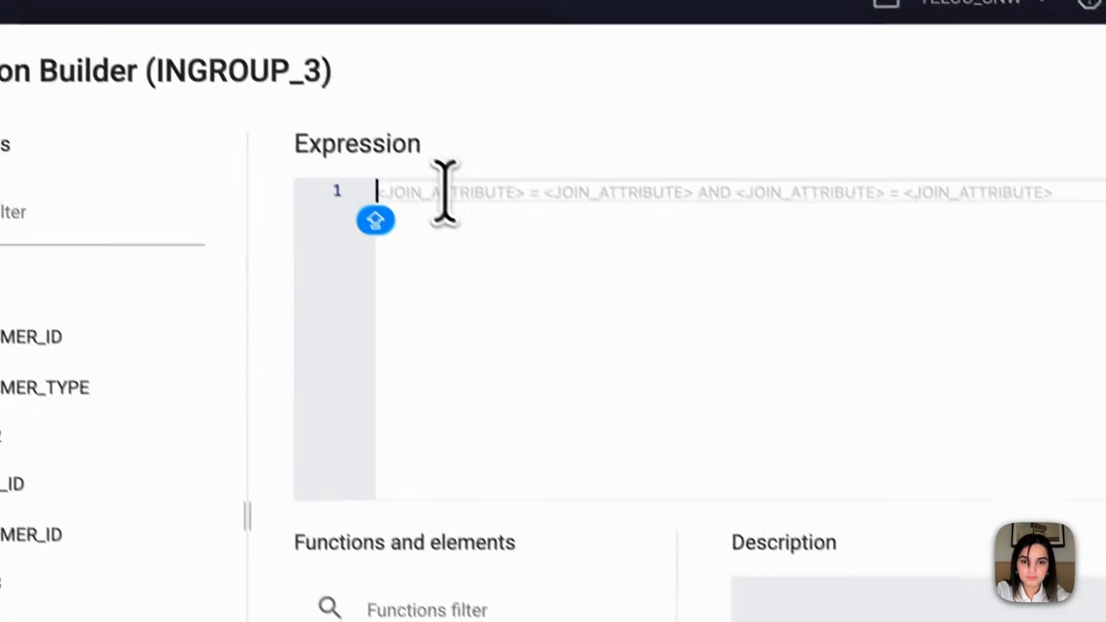
key(ctrl+v)
key(BackSpace)
text(2)
click(559, 206)
key(BackSpace)
key(BackSpace)
key(BackSpace)
key(BackSpace)
key(BackSpace)
key(BackSpace)
key(BackSpace)
key(BackSpace)
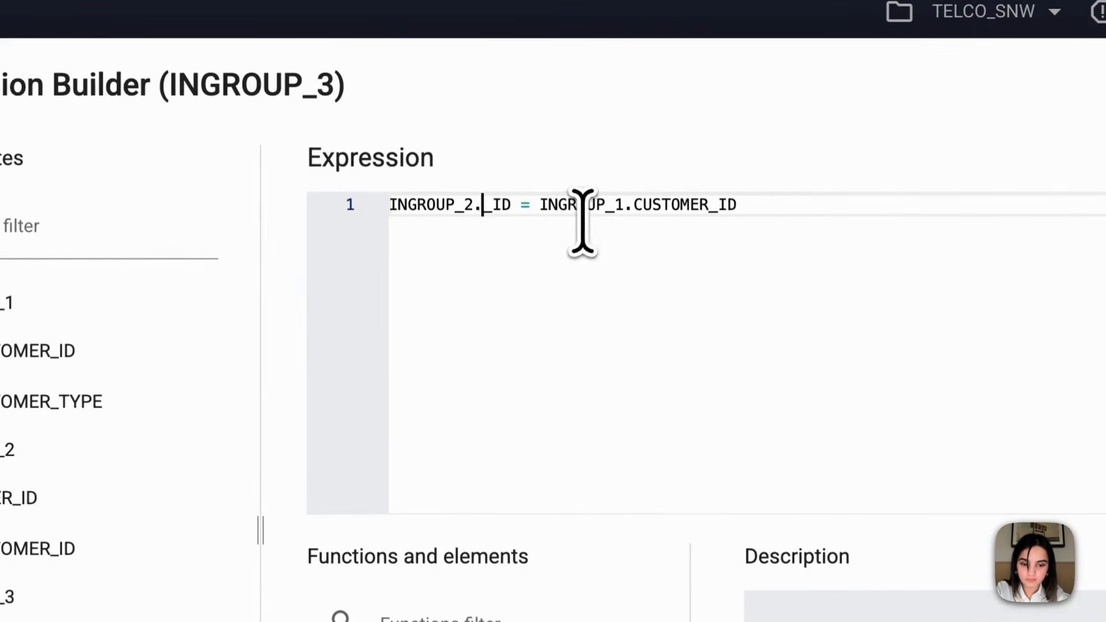
text(ORDER)
Change the second operand of INGROUP_3's join condition to INGROUP_3.ORDER_ID and save the expression
click(672, 205)
key(BackSpace)
text(2)
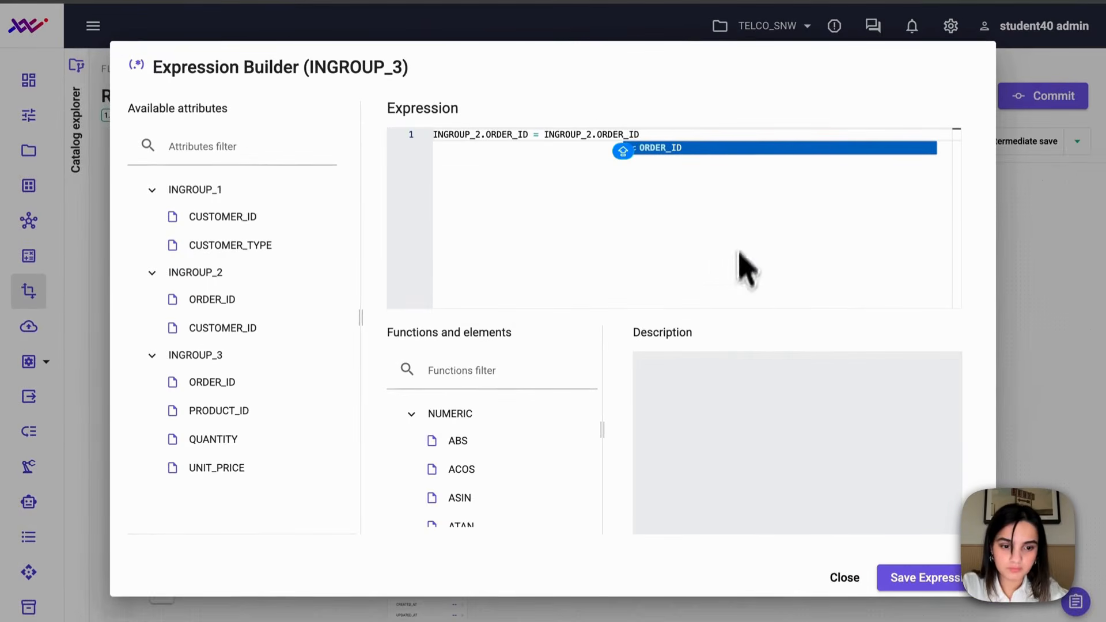
click(592, 135)
key(BackSpace)
text(3)
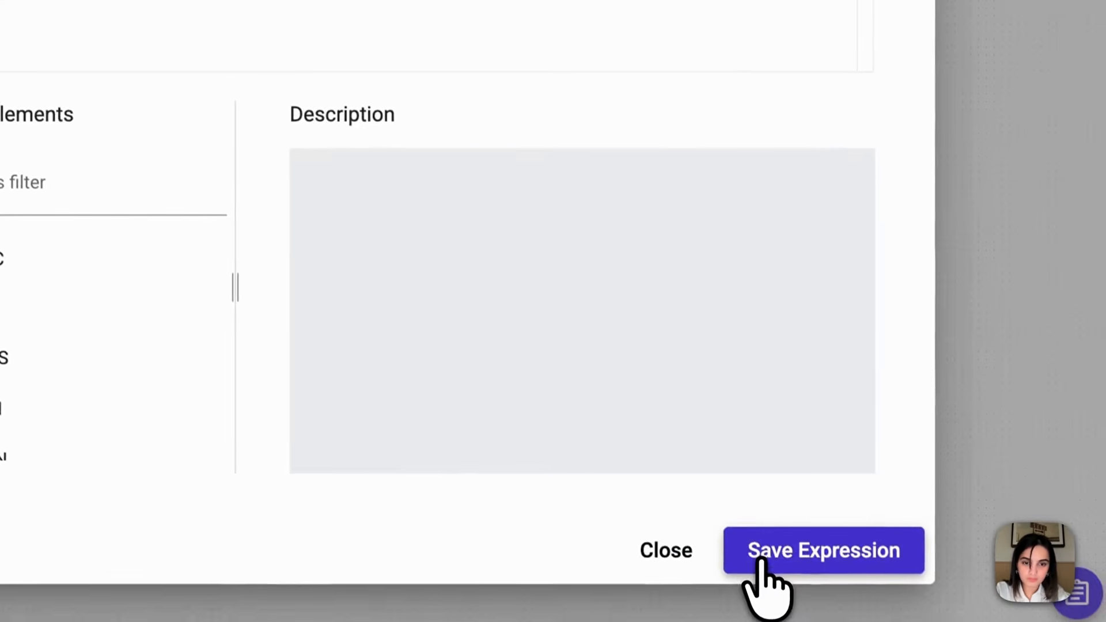
click(762, 562)
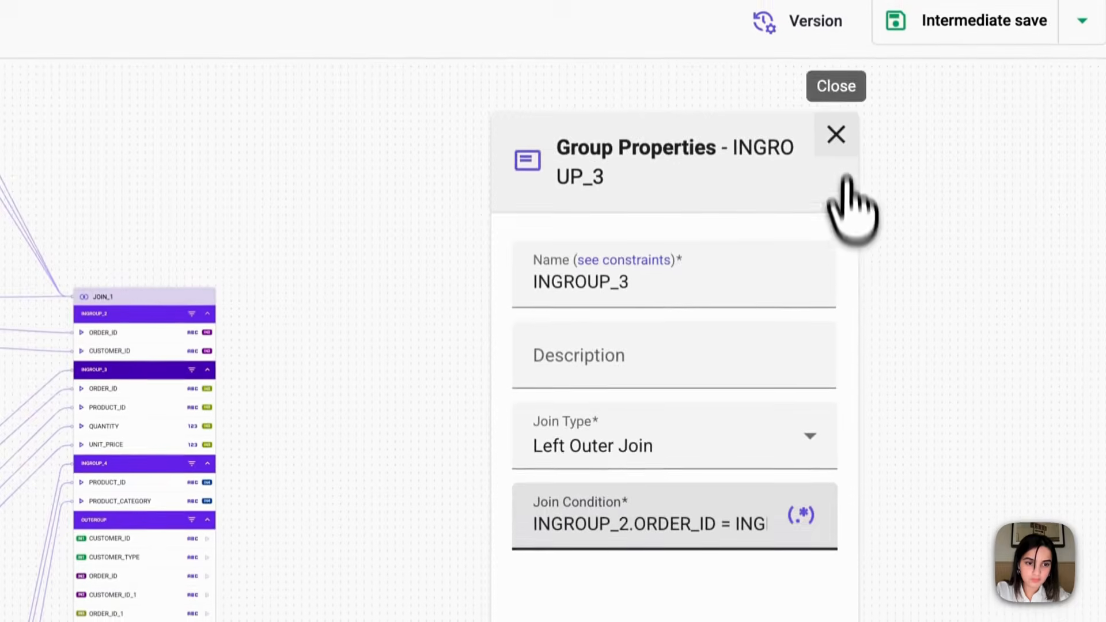
click(835, 138)
Set the join type of INGROUP_4 in the join to Left Outer Join
click(354, 434)
click(358, 527)
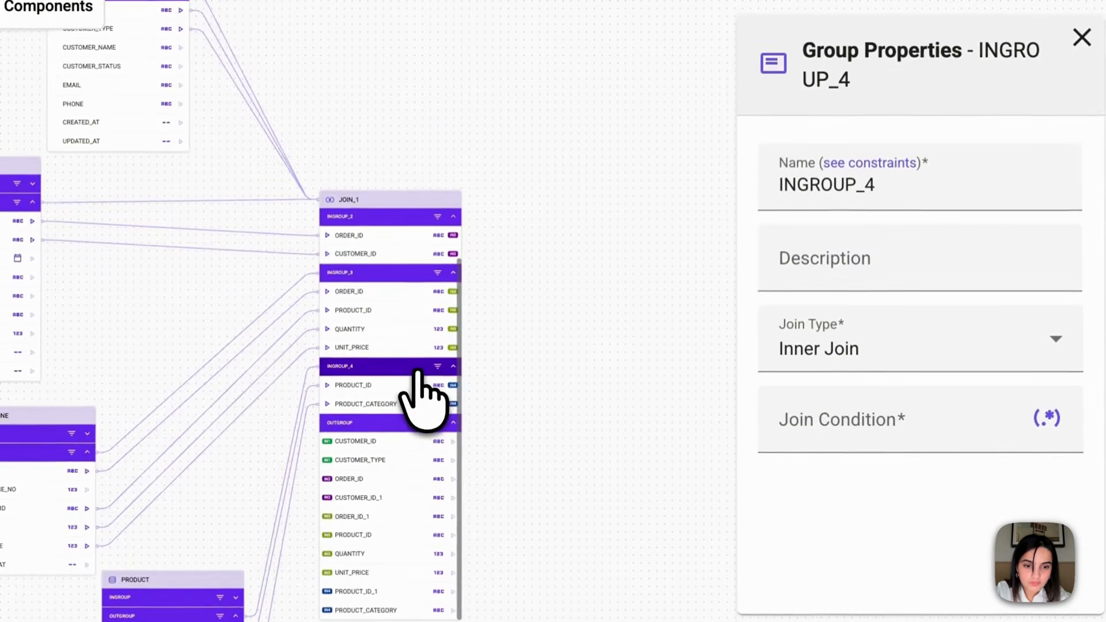
click(852, 377)
click(801, 513)
Paste the copied expression as INGROUP_4's join condition and change its first operand to INGROUP_3.PRODUCT_ID
click(781, 487)
key(super+v)
click(294, 239)
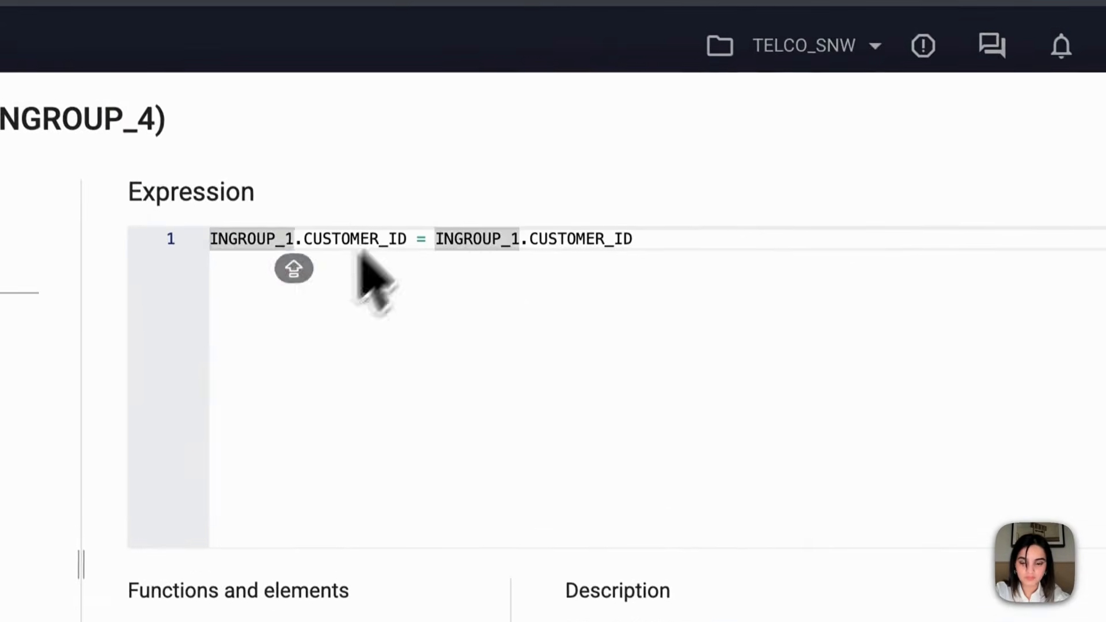
key(BackSpace)
text(3)
click(347, 189)
key(BackSpace)
key(BackSpace)
key(BackSpace)
key(BackSpace)
key(BackSpace)
key(BackSpace)
key(BackSpace)
key(BackSpace)
text(PRODUCT)
Change the second operand of INGROUP_4's join condition to INGROUP_4.PRODUCT_ID and save the expression
click(476, 187)
key(BackSpace)
text(4)
click(560, 186)
key(BackSpace)
key(BackSpace)
key(BackSpace)
key(BackSpace)
key(BackSpace)
key(BackSpace)
key(BackSpace)
key(BackSpace)
text(PRODUCT)
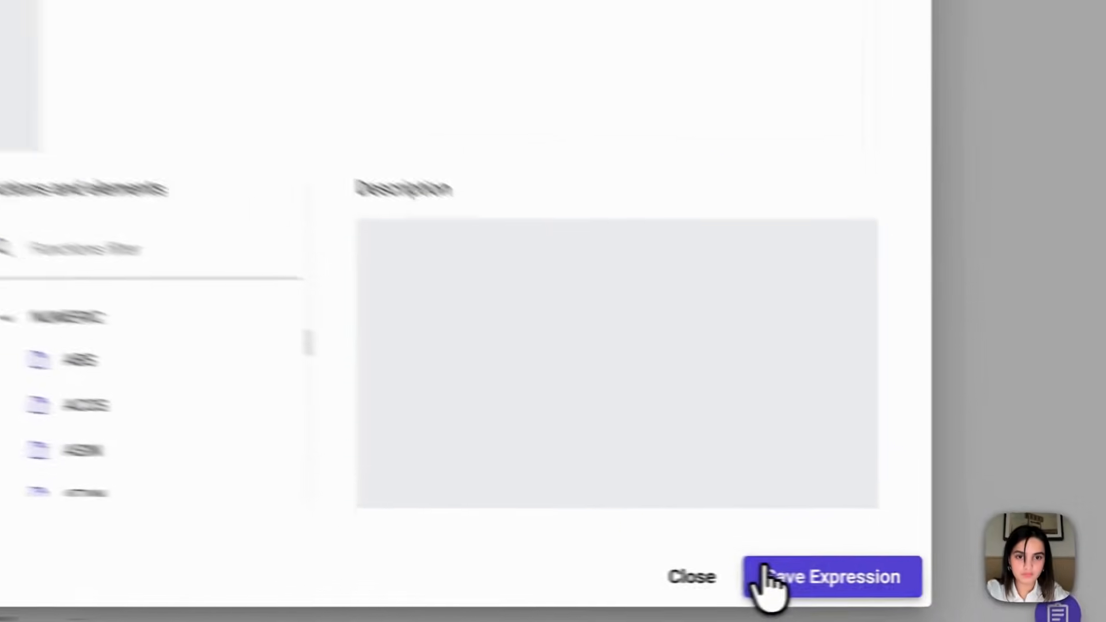
click(770, 576)
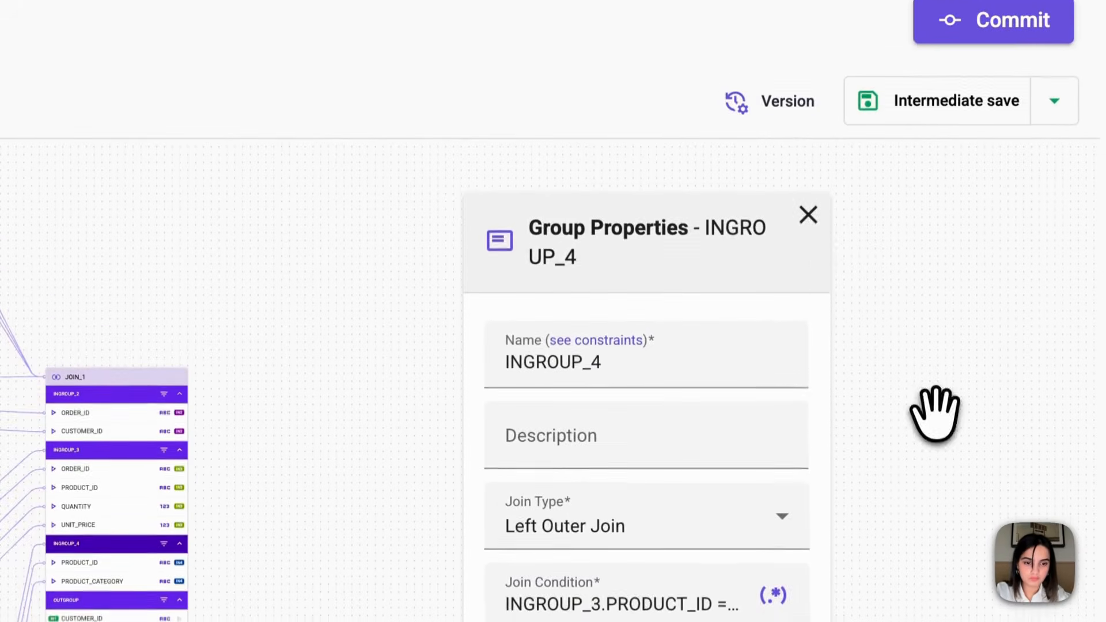
click(807, 215)
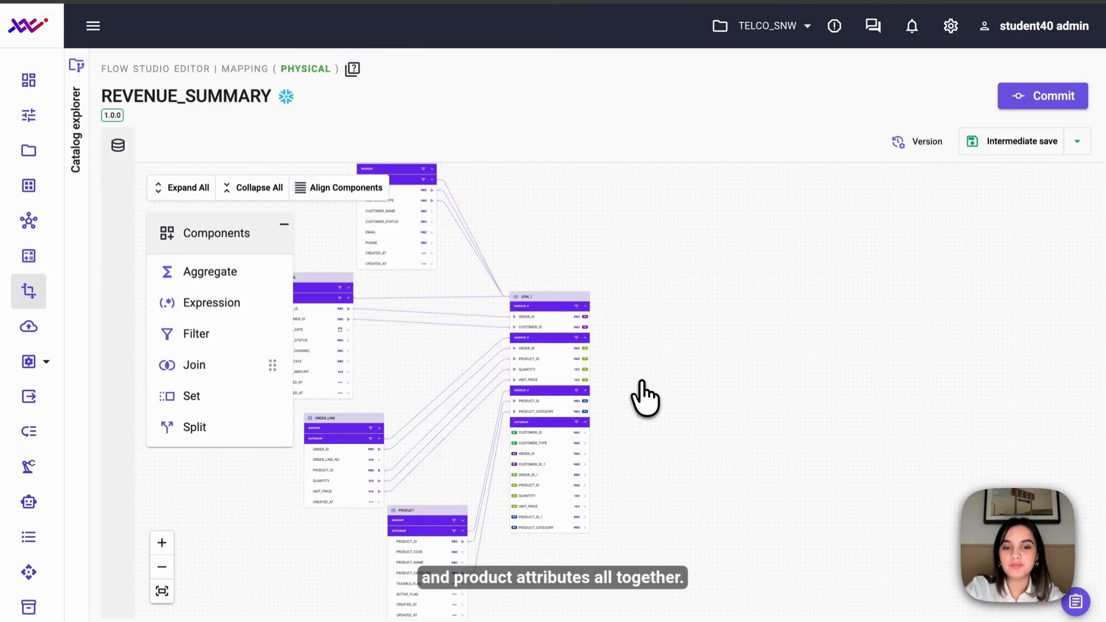
Place an Expression component beside JOIN_1 and move it down closer to the join's output group
drag(660, 403, 730, 412)
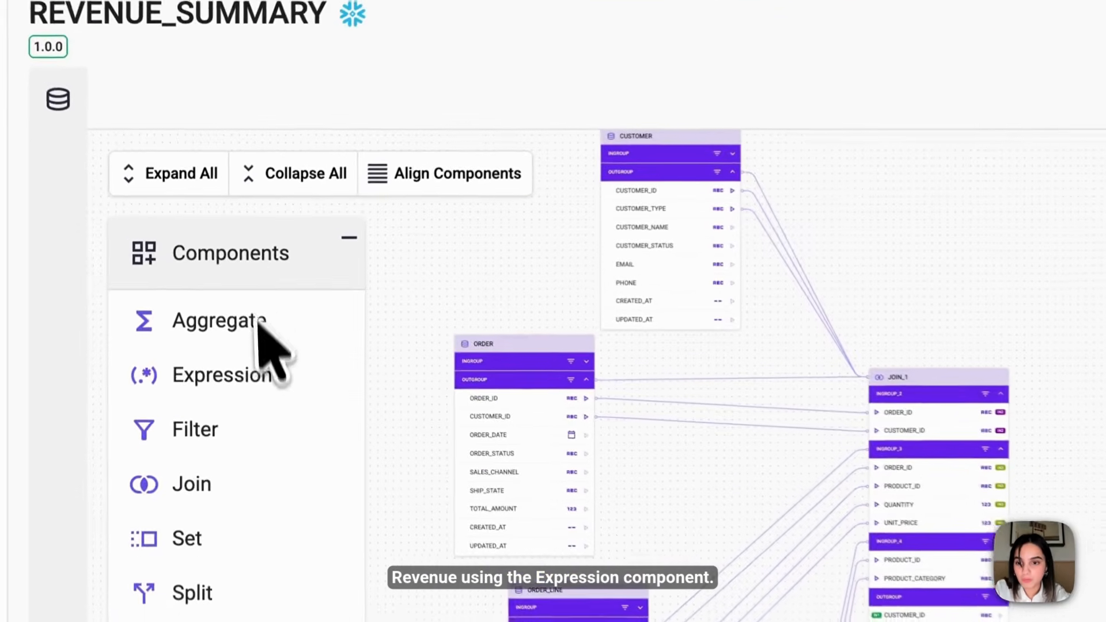
drag(253, 380, 699, 232)
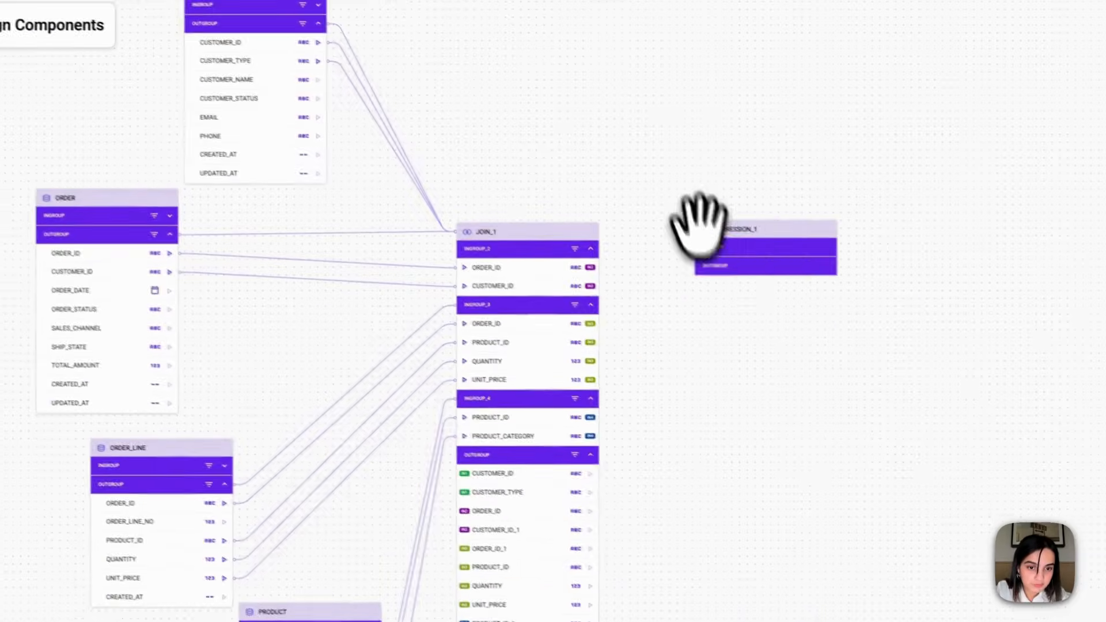
drag(720, 519, 685, 419)
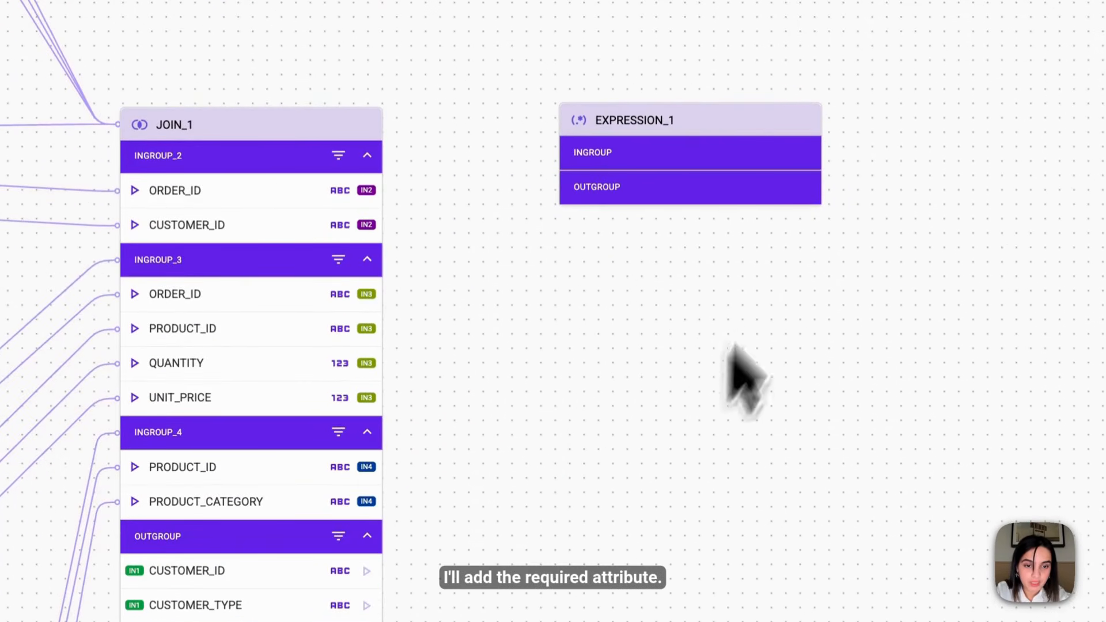
drag(754, 132, 781, 248)
drag(700, 588, 667, 445)
drag(737, 132, 752, 247)
Connect CUSTOMER_TYPE, QUANTITY, UNIT_PRICE and PRODUCT_CATEGORY from the join's OUTGROUP to the INGROUP of EXPRESSION_1
drag(353, 505, 599, 272)
scroll(371, 507, down, 3)
drag(424, 439, 634, 109)
drag(424, 473, 634, 116)
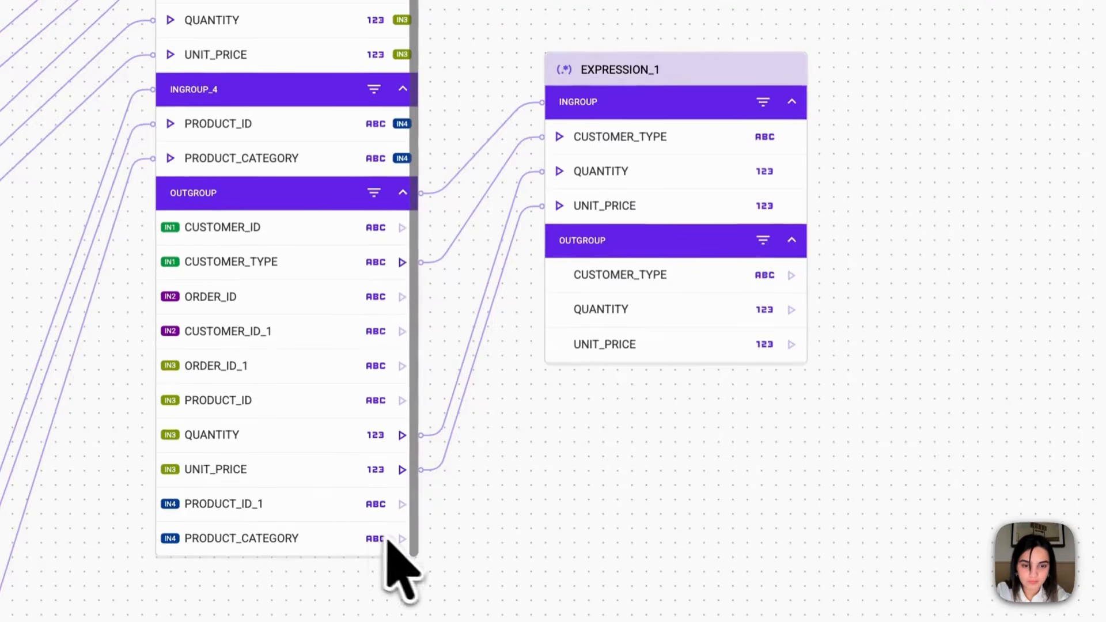
drag(402, 539, 746, 123)
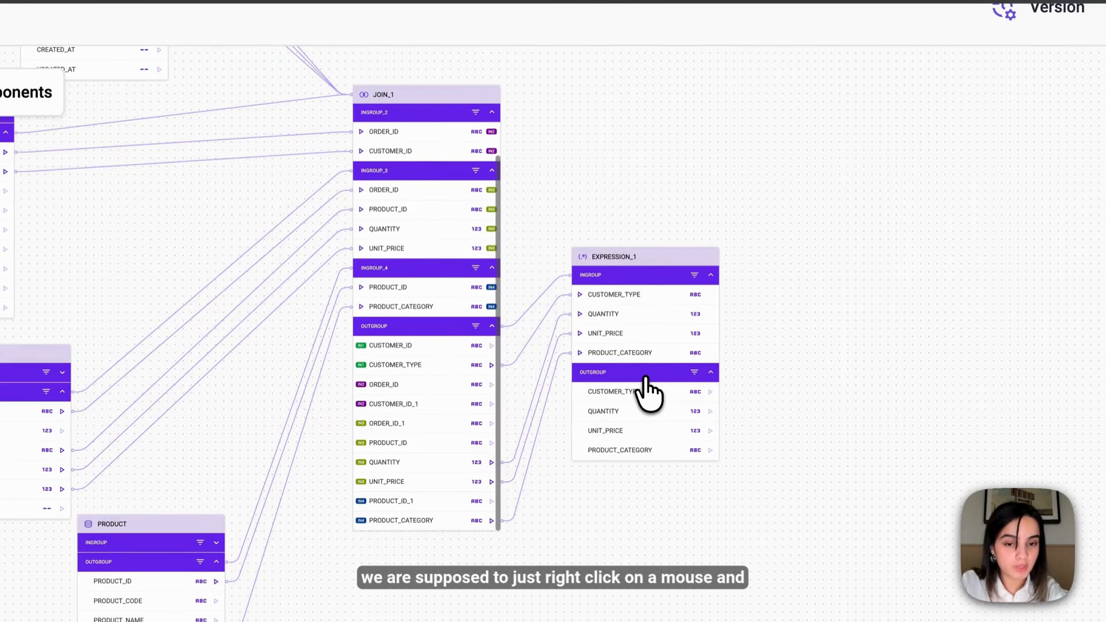
Add a new attribute to the OUTGROUP of EXPRESSION_1 and rename it TOTAL_REVENUE
right_click(645, 376)
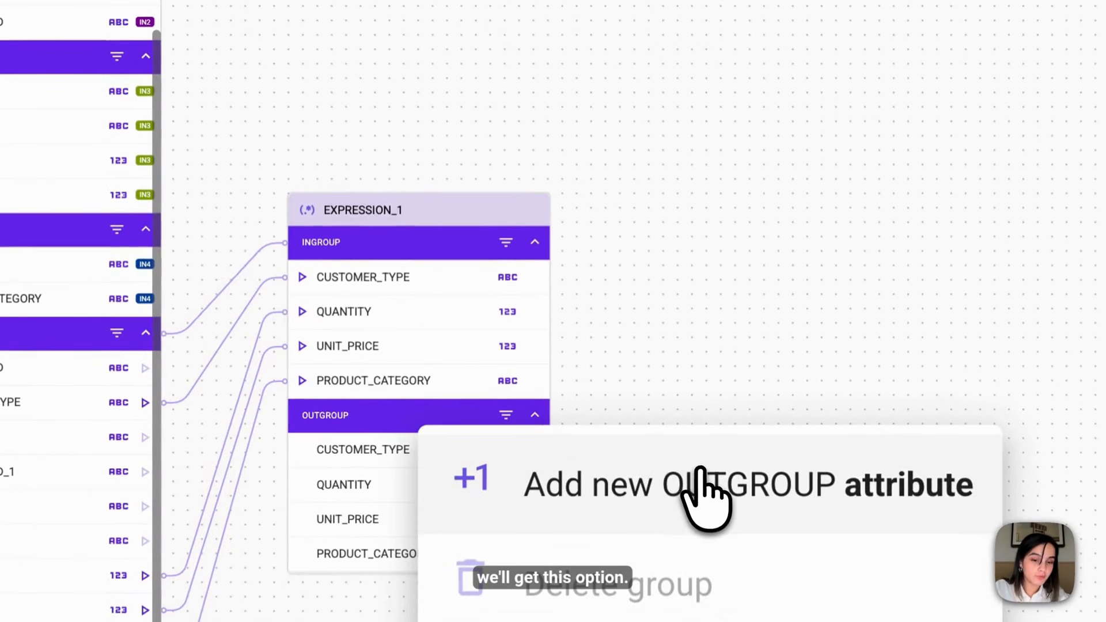
click(699, 473)
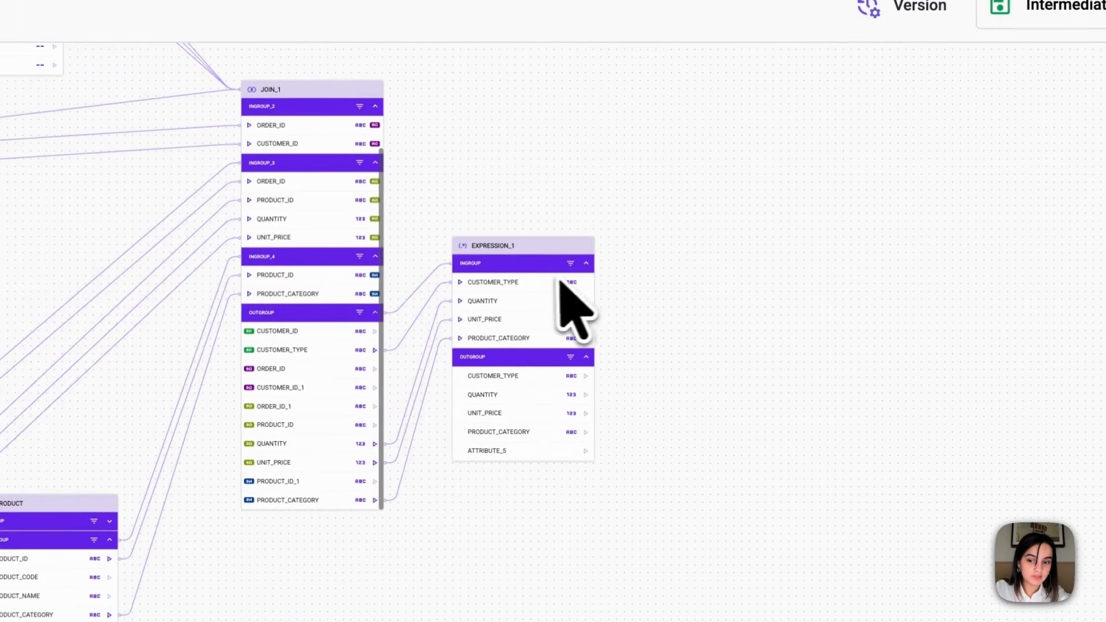
click(507, 450)
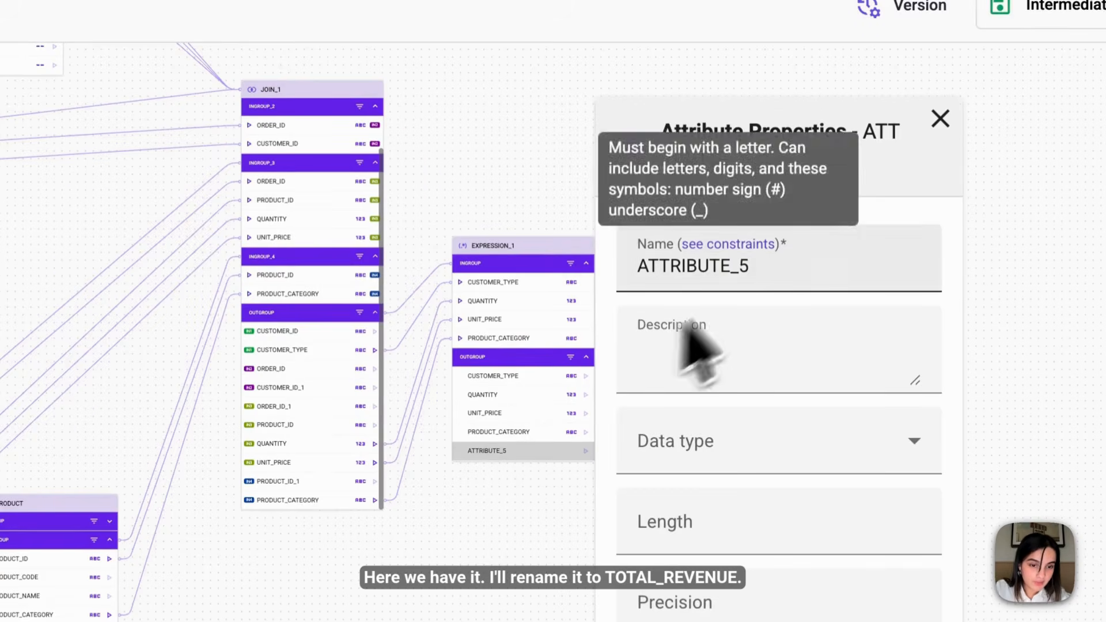
click(771, 271)
key(BackSpace)
key(BackSpace)
key(BackSpace)
key(BackSpace)
key(BackSpace)
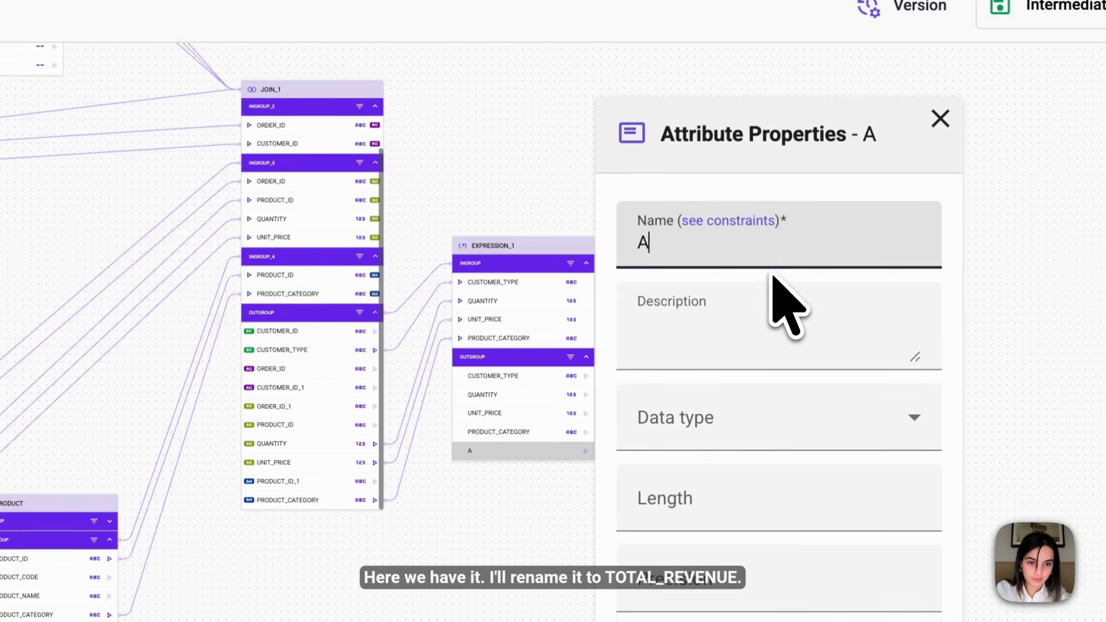
text(TOTAL_REVENUE)
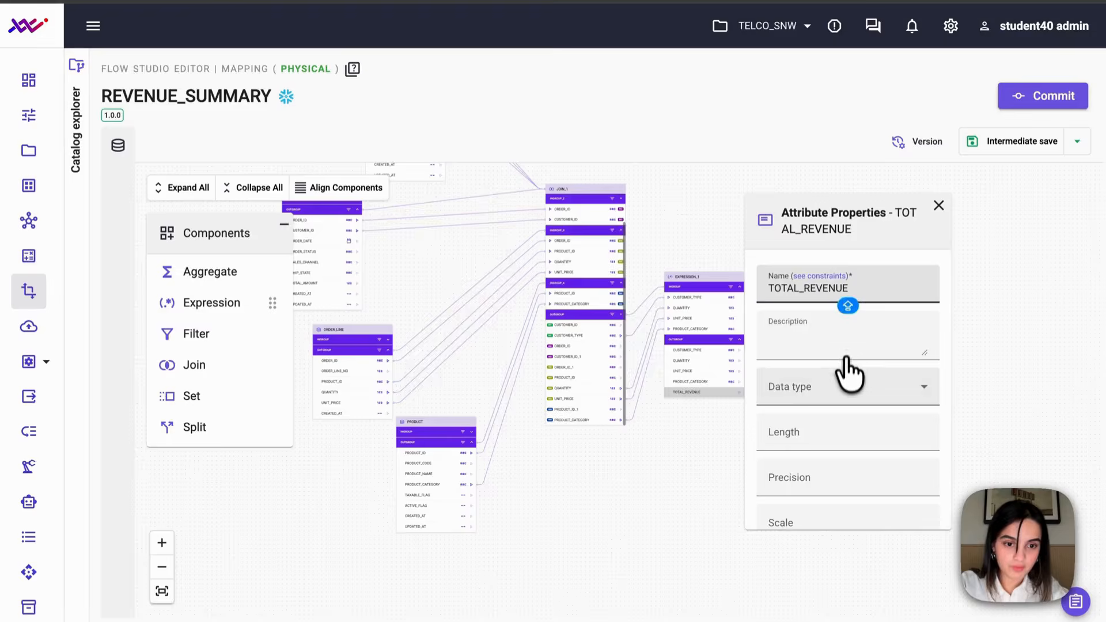
Set the data type of the TOTAL_REVENUE attribute to number
click(849, 378)
scroll(838, 437, down, 2)
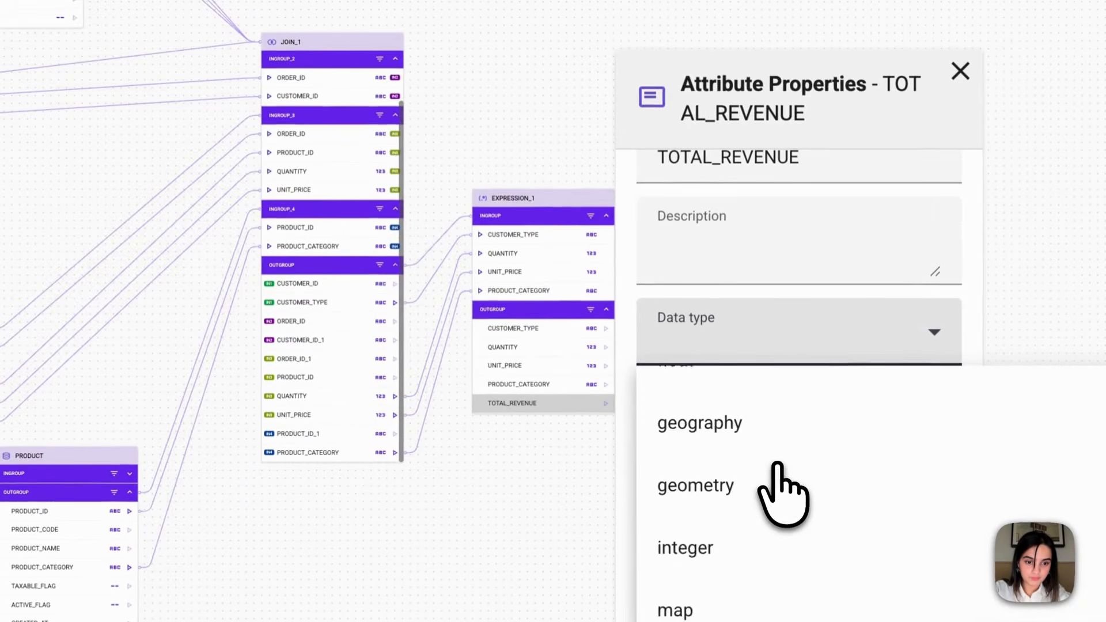
scroll(779, 479, down, 3)
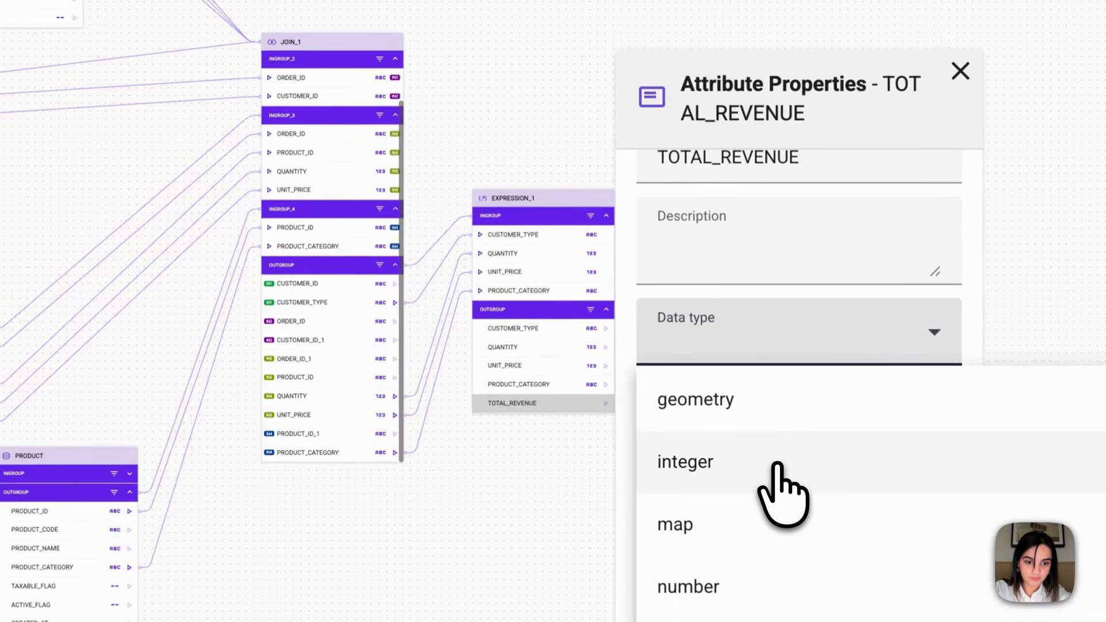
click(744, 518)
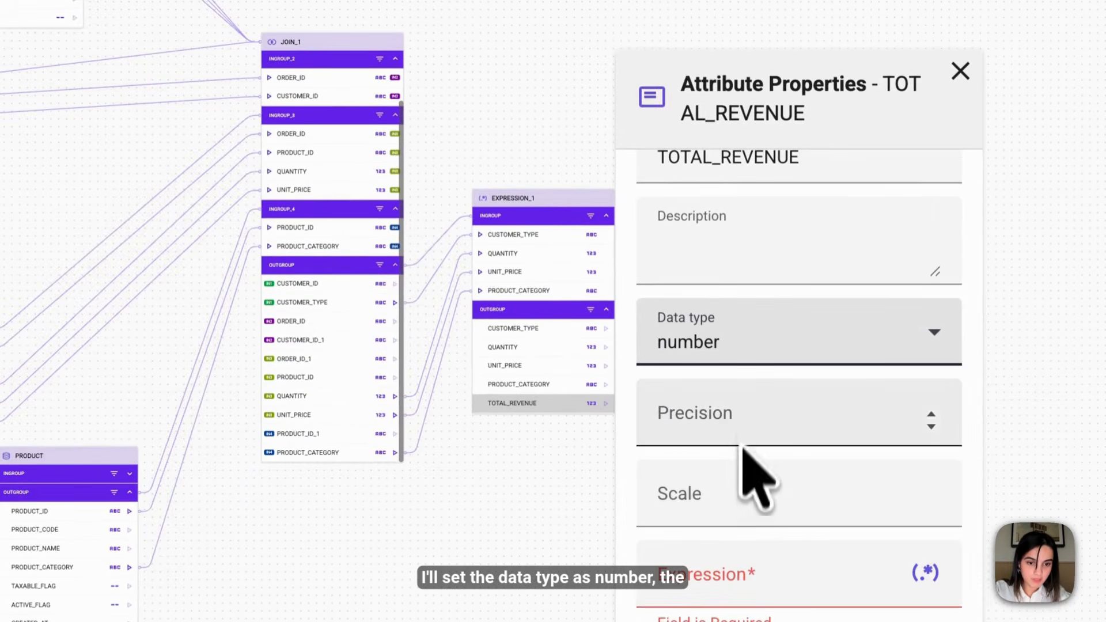
Define TOTAL_REVENUE with the expression INGROUP.UNIT_PRICE * INGROUP.QUANTITY, save the expression and close the attribute properties
scroll(720, 541, down, 1)
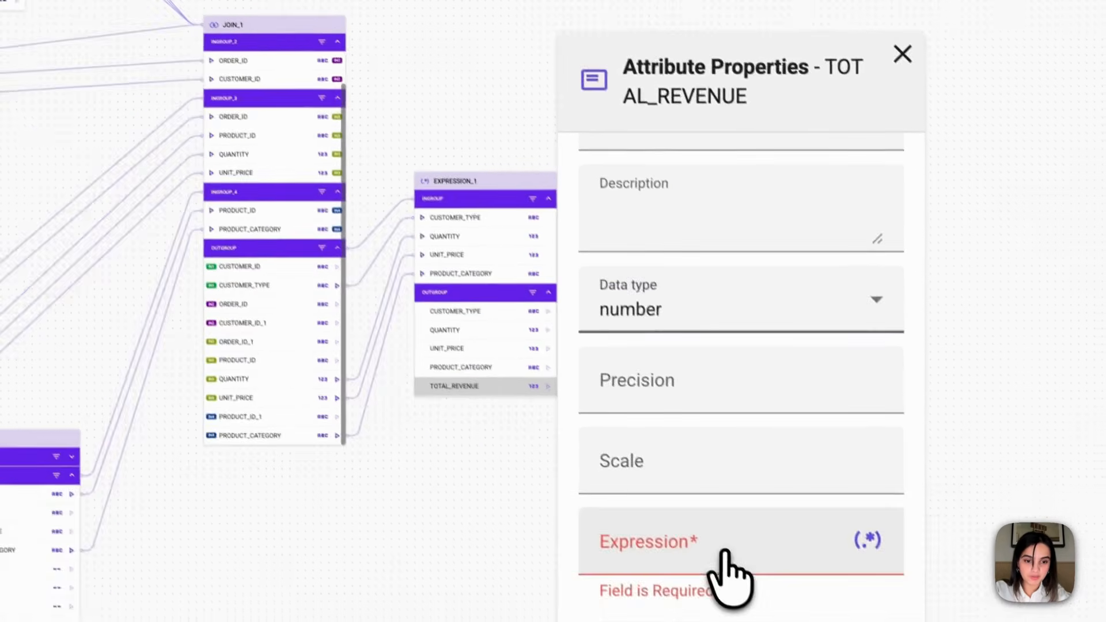
click(726, 551)
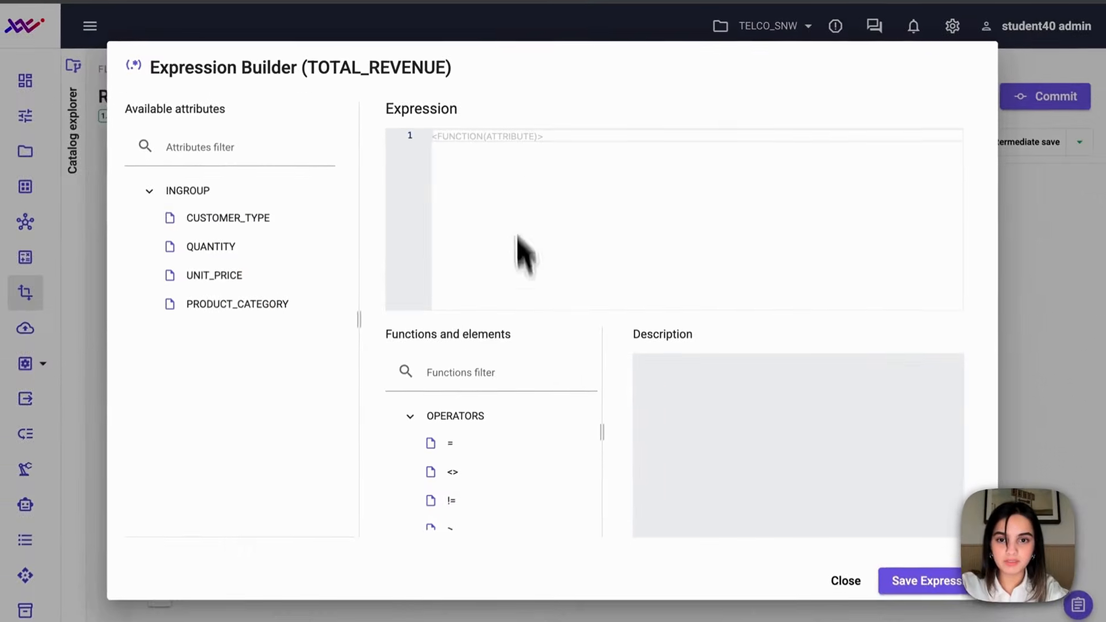
click(515, 134)
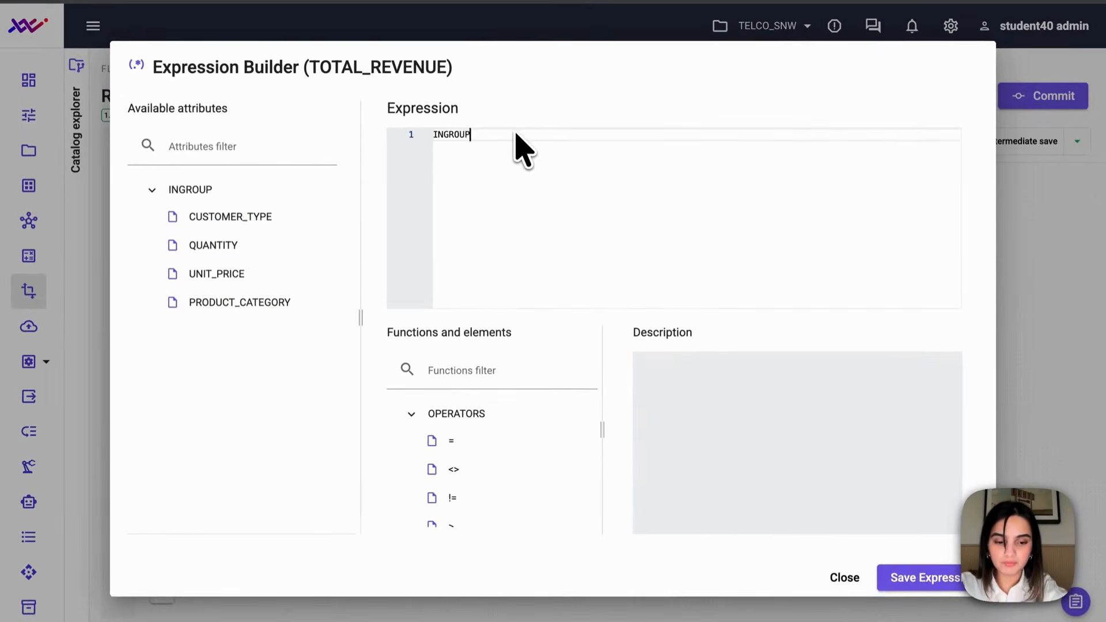
text(INGROUP.UNIT_PRICE * INGROUP.QUANTITY)
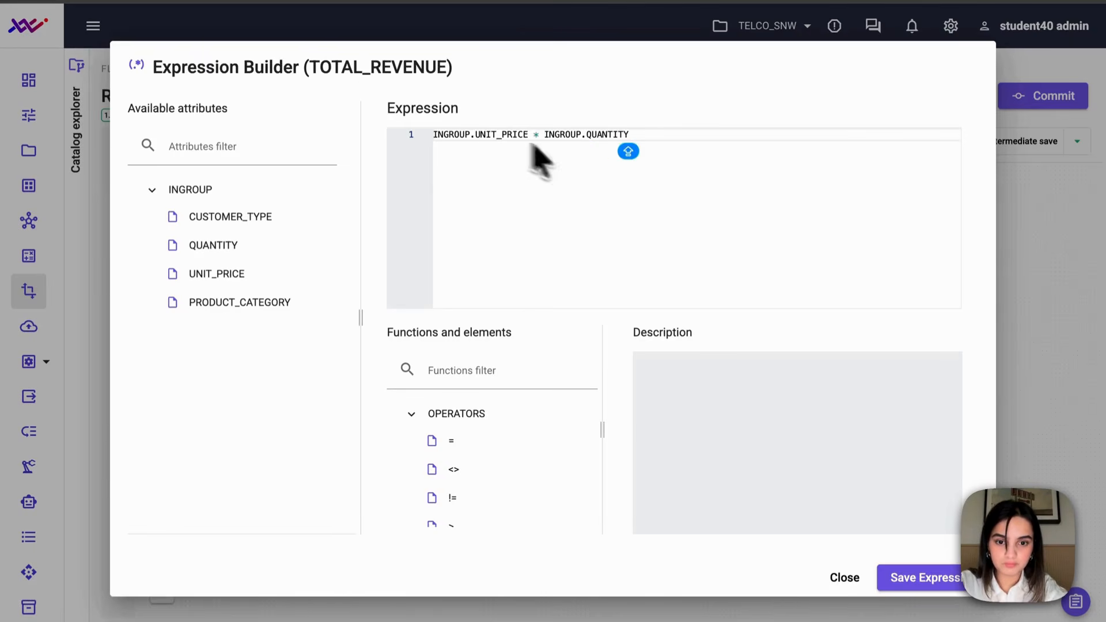
click(899, 578)
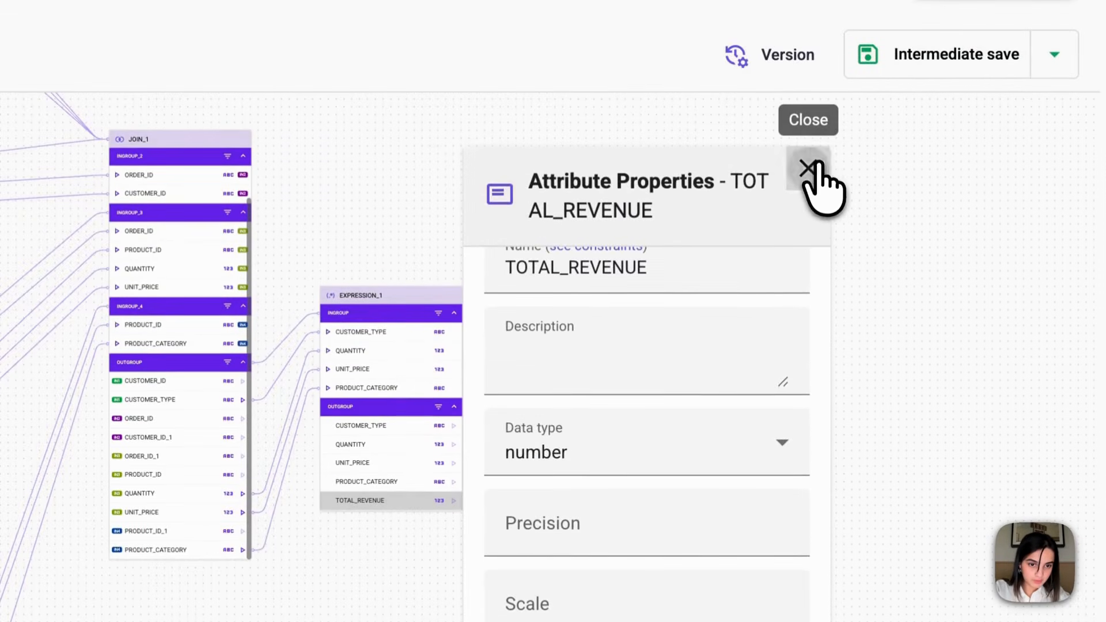
click(815, 168)
Place an Aggregate component on the canvas beside EXPRESSION_1
drag(523, 300, 620, 219)
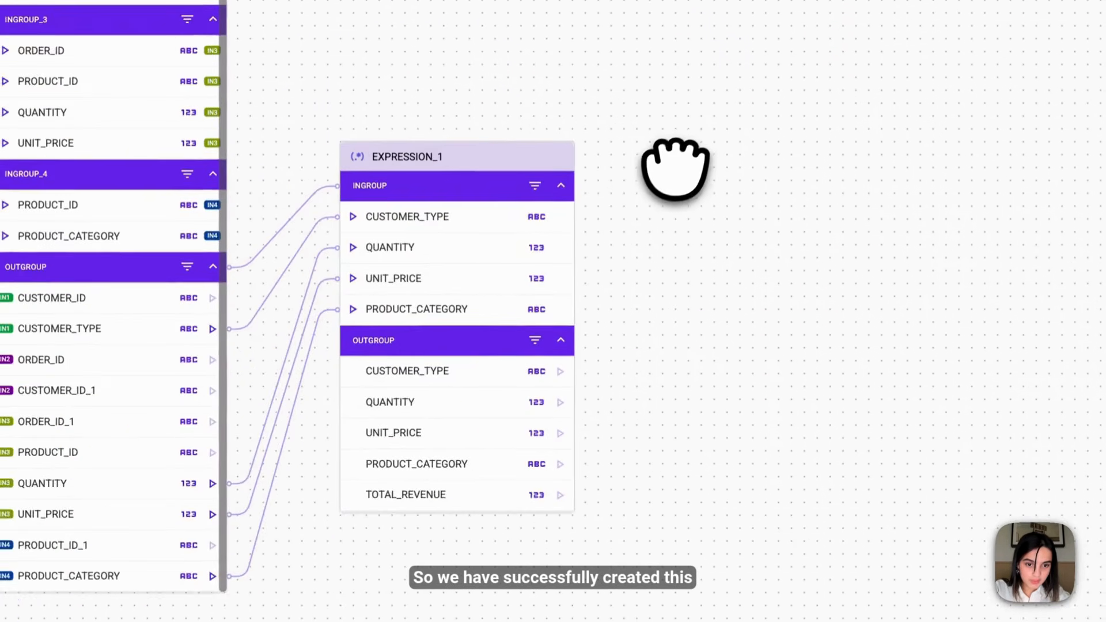
drag(675, 169, 790, 123)
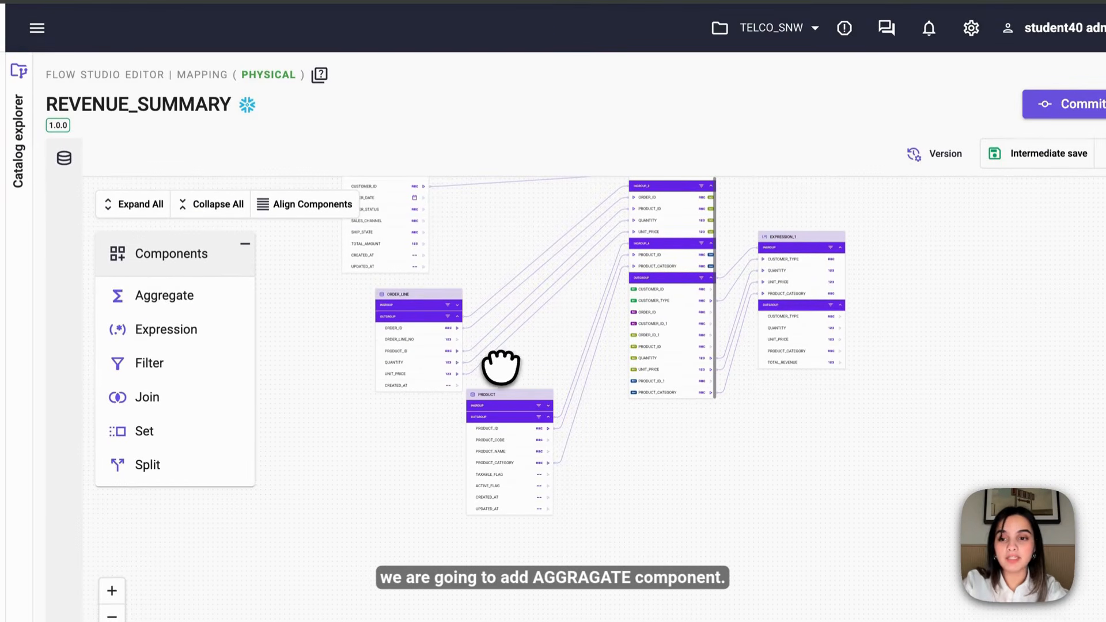
drag(185, 303, 862, 259)
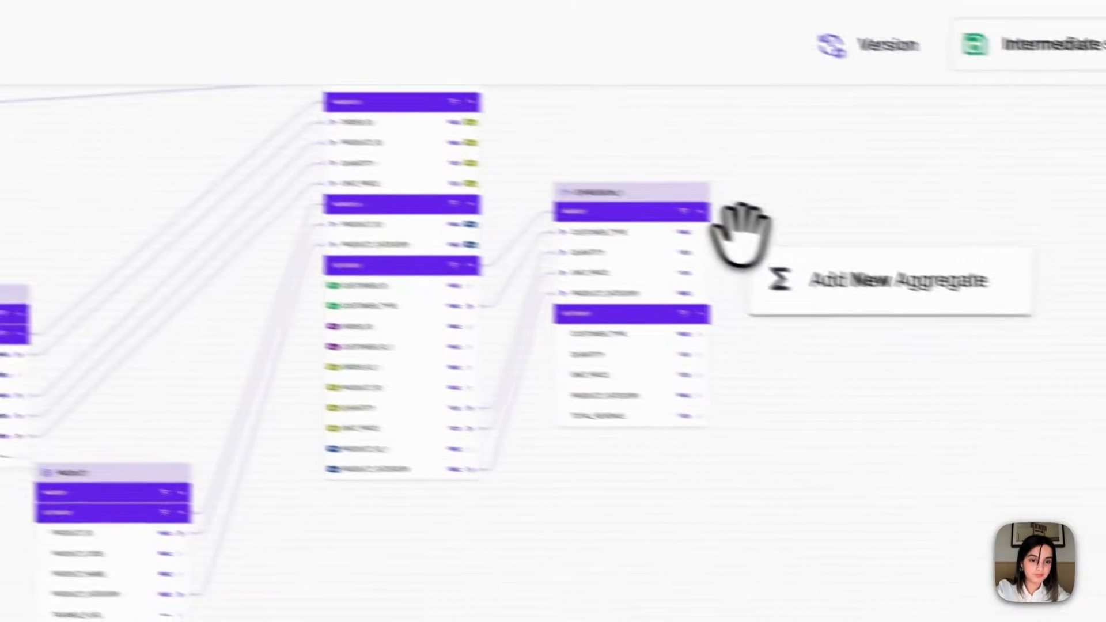
drag(741, 233, 749, 234)
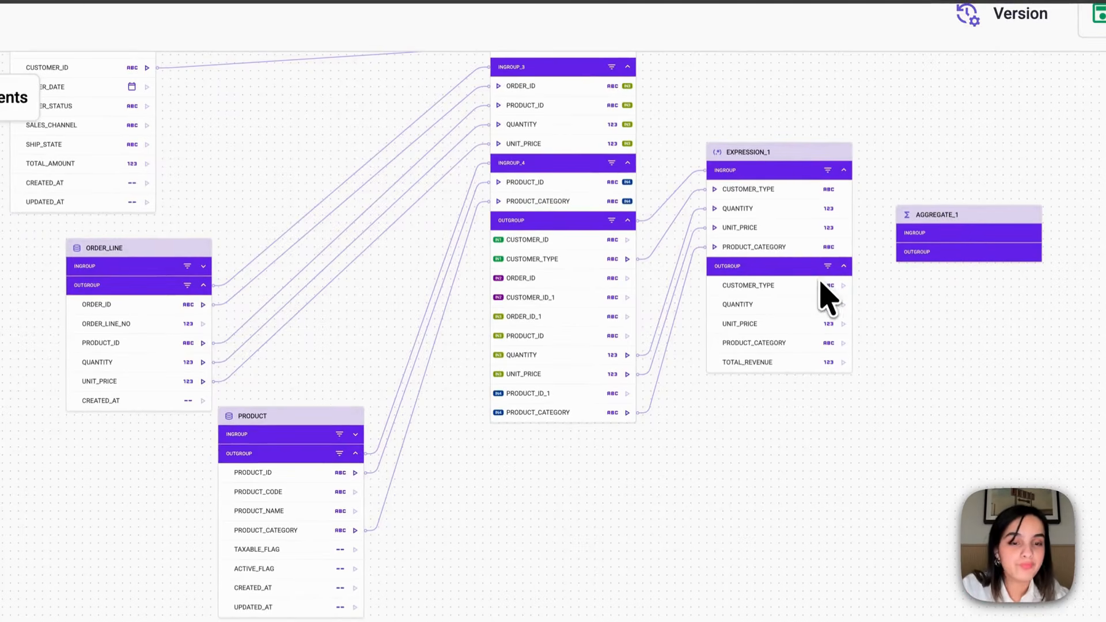
Connect CUSTOMER_TYPE, PRODUCT_CATEGORY and TOTAL_REVENUE from the OUTGROUP of EXPRESSION_1 to the INGROUP of AGGREGATE_1
drag(838, 285, 916, 232)
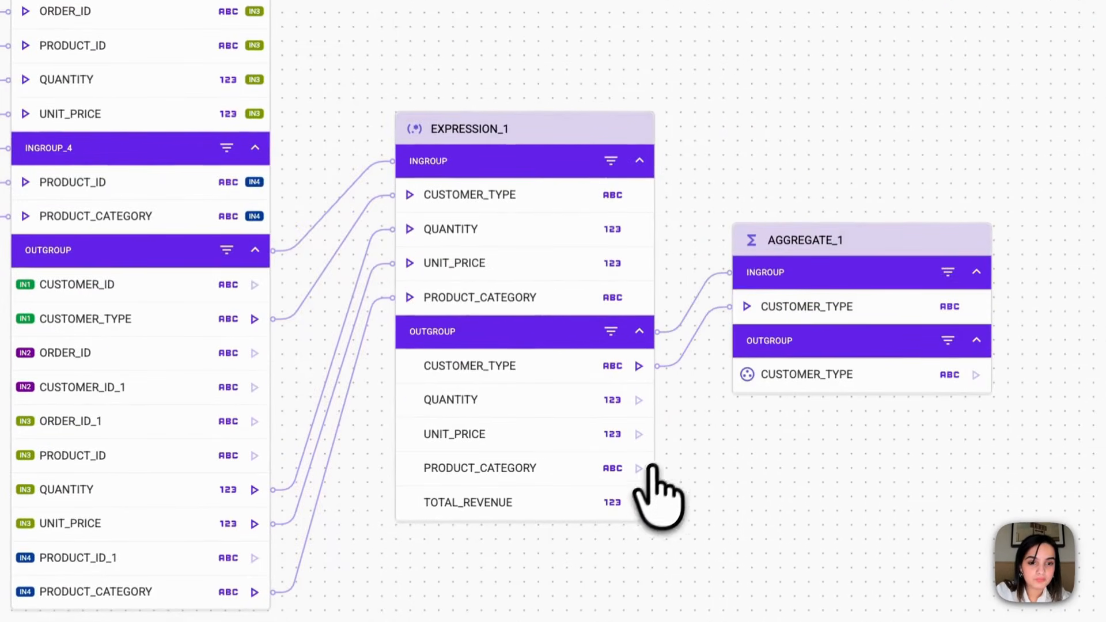
drag(640, 468, 807, 259)
drag(682, 420, 792, 282)
Check the aggregate actions of CUSTOMER_TYPE and PRODUCT_CATEGORY in the OUTGROUP of AGGREGATE_1
drag(711, 589, 314, 516)
click(547, 344)
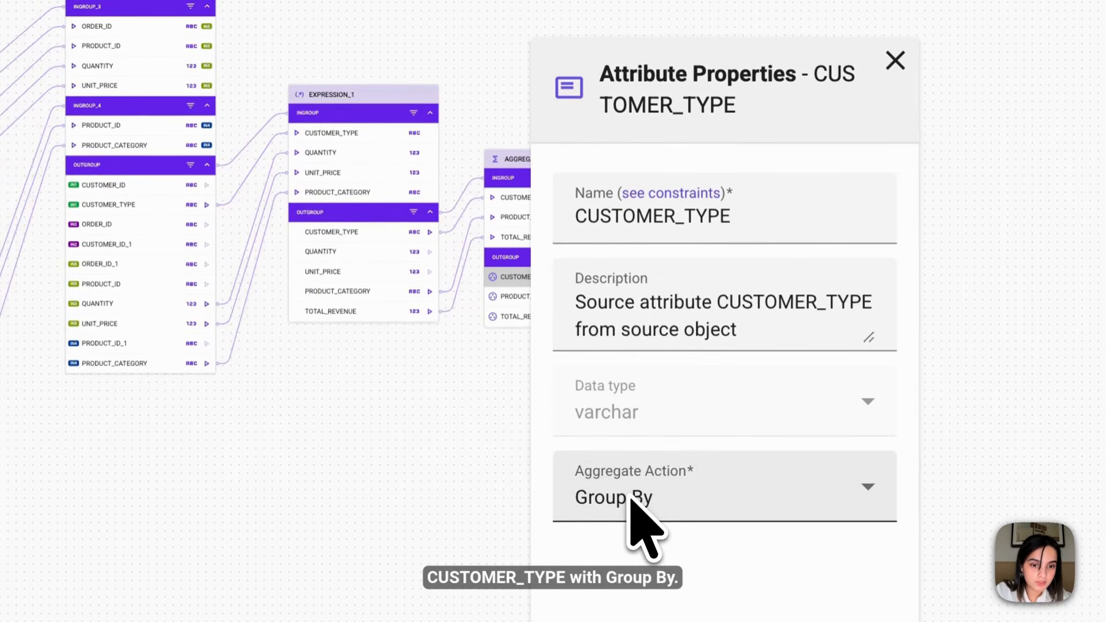
click(895, 60)
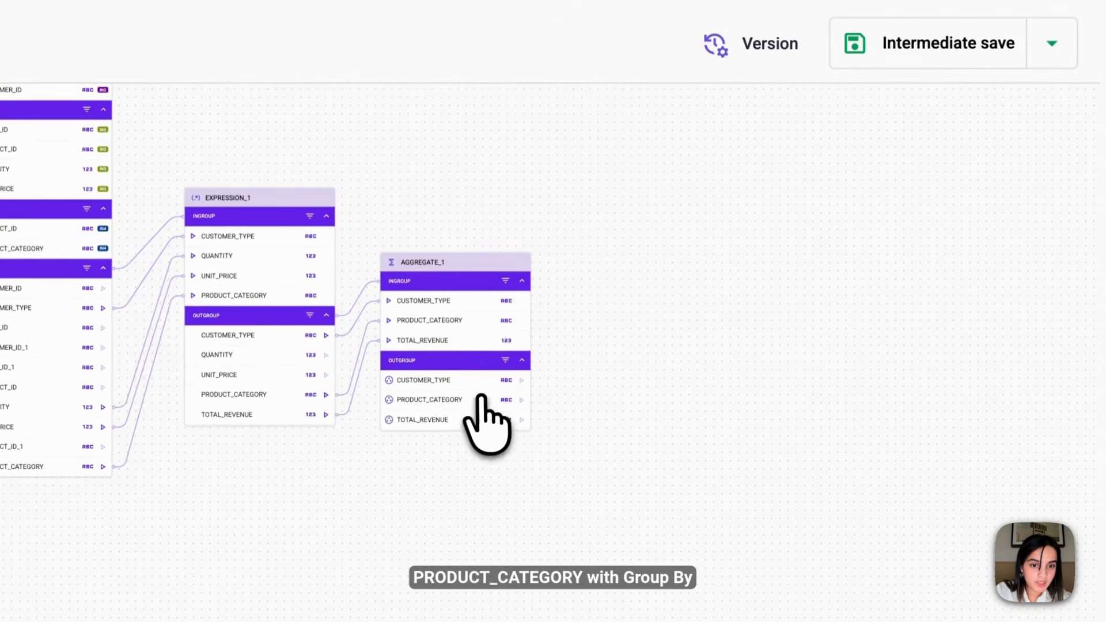
click(513, 296)
click(792, 163)
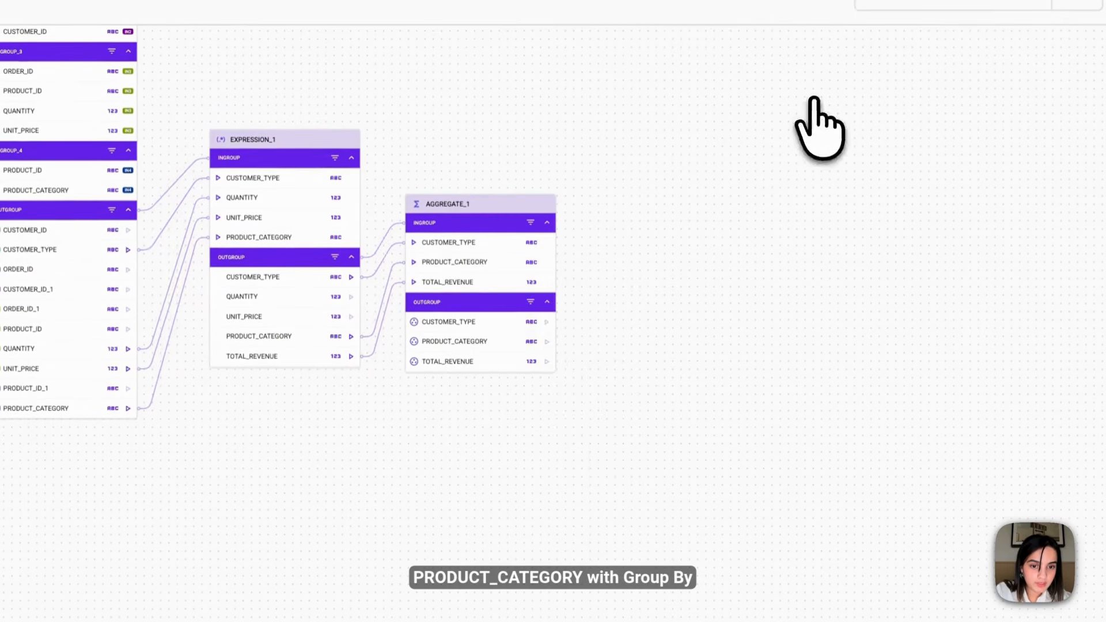
Set the aggregate action of TOTAL_REVENUE in AGGREGATE_1's OUTGROUP to Aggregate with the SUM function and close its properties
click(461, 361)
click(538, 538)
click(516, 608)
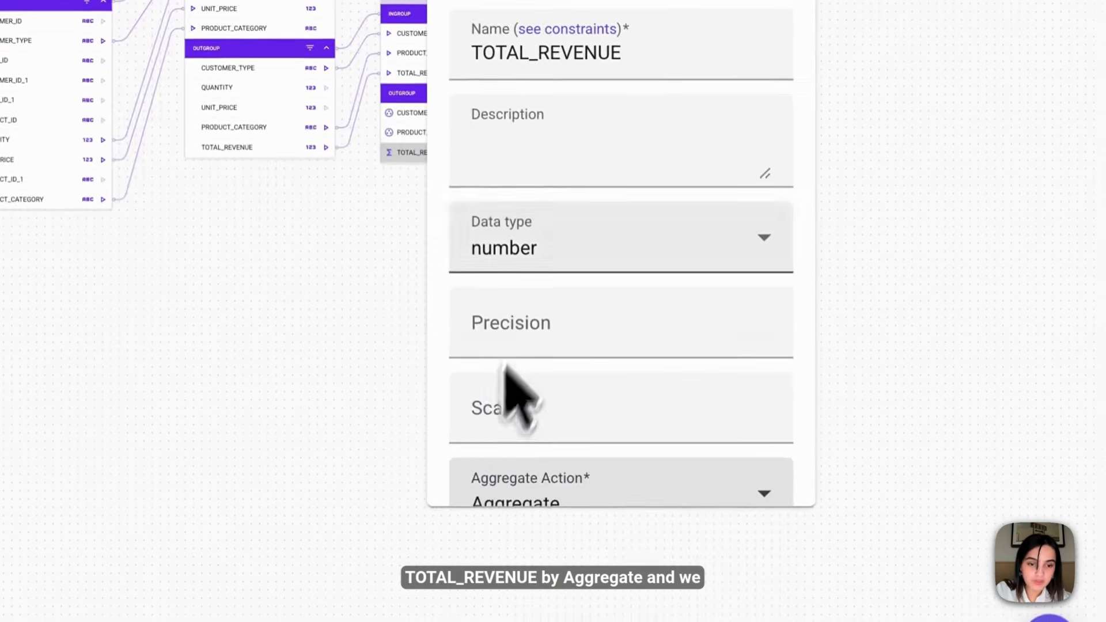
scroll(507, 368, down, 3)
click(517, 394)
click(562, 172)
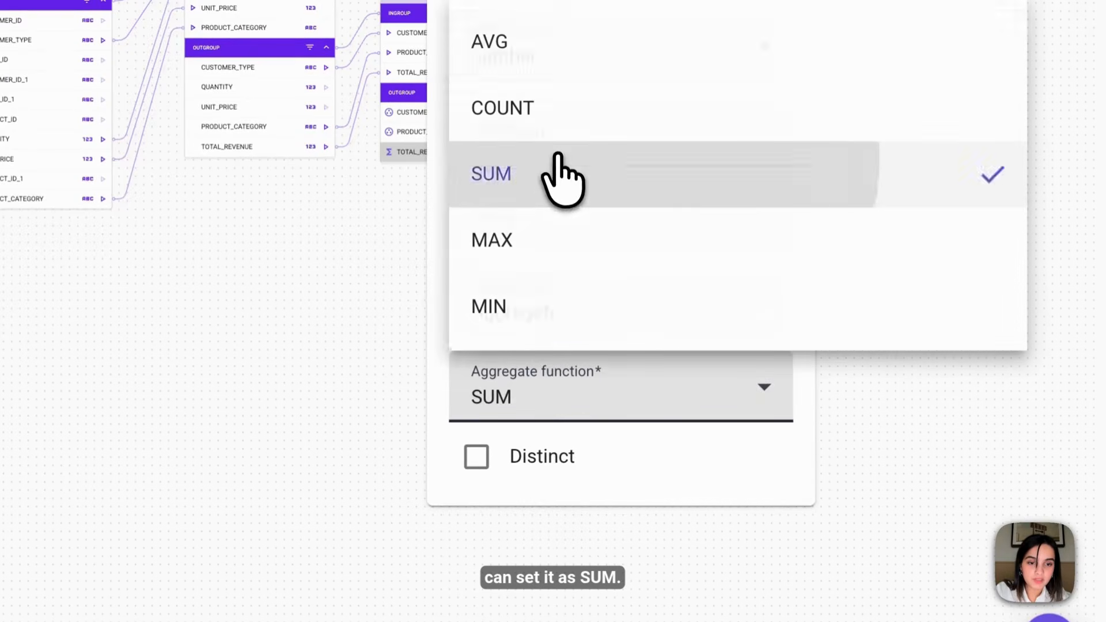
click(806, 83)
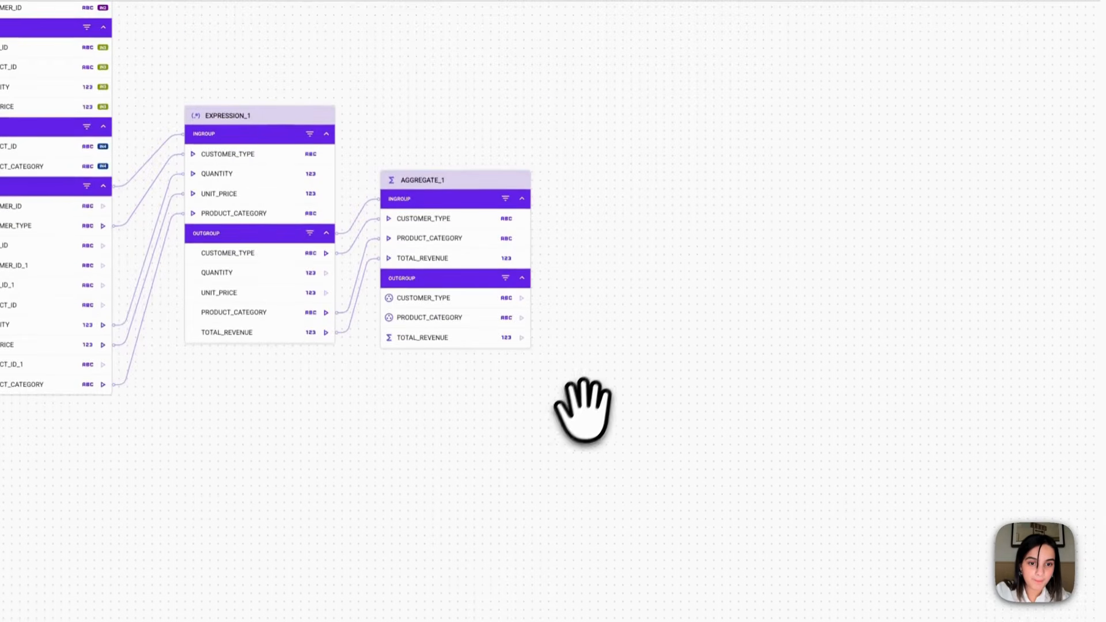
Add the REVENUE_SUMMARY table from DATA_MART to the mapping and position it beyond AGGREGATE_1
scroll(583, 410, up, 3)
drag(573, 417, 663, 557)
scroll(719, 323, down, 4)
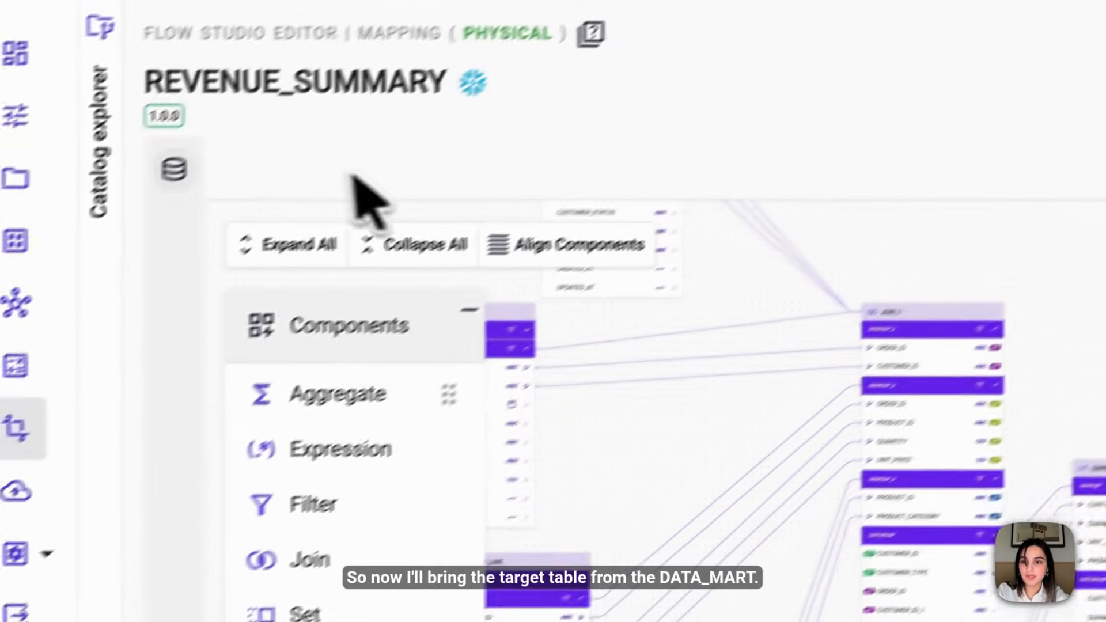
click(24, 258)
click(228, 279)
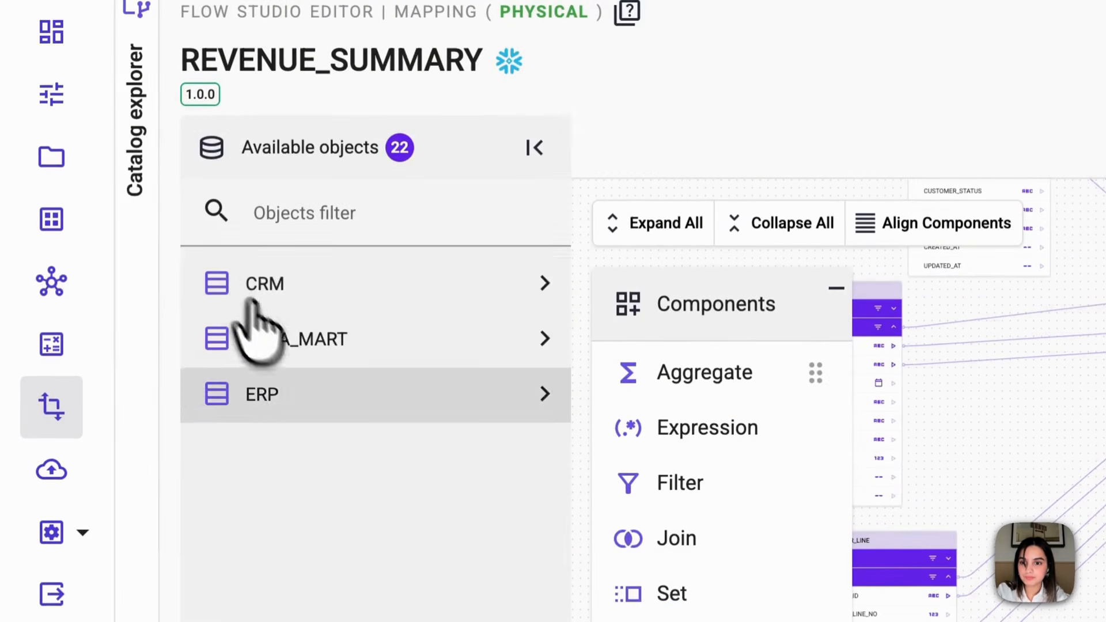
click(270, 337)
drag(344, 514, 921, 308)
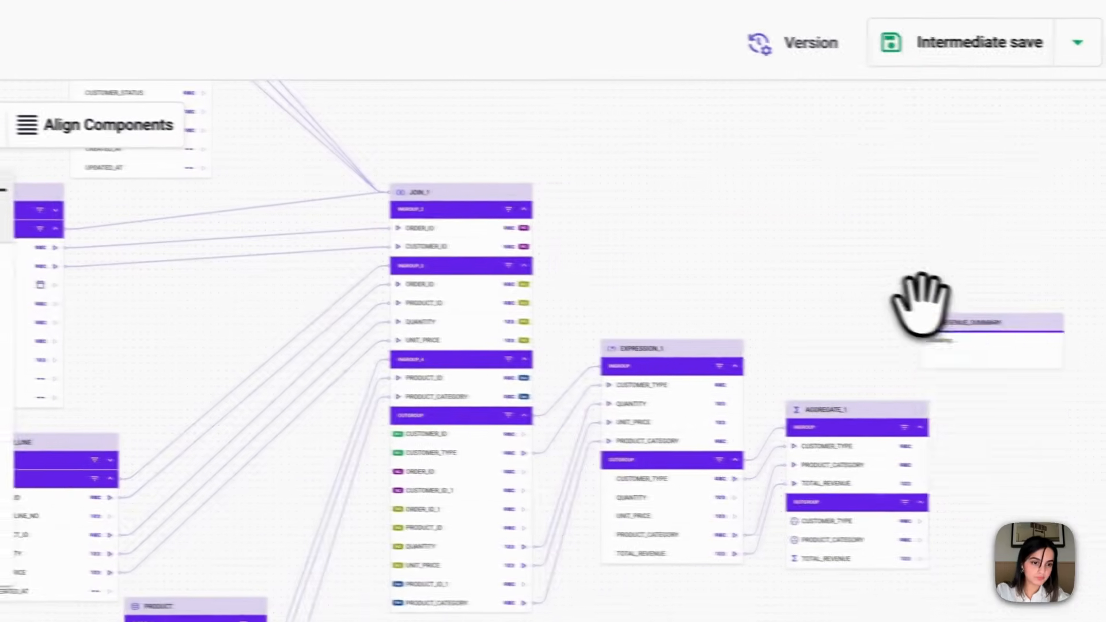
drag(843, 290, 331, 219)
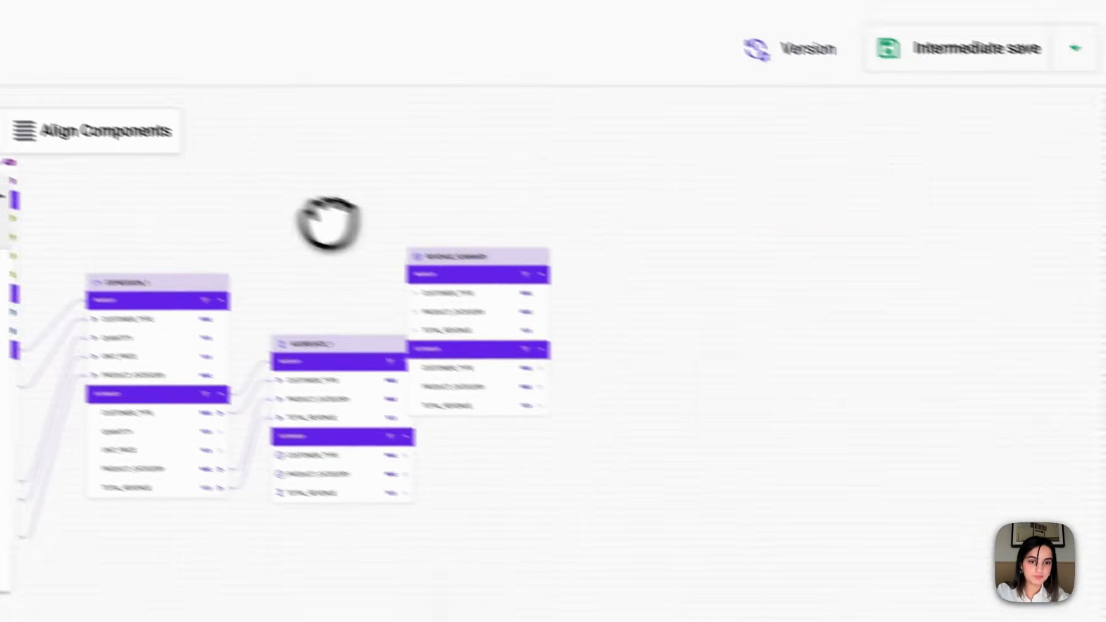
drag(522, 255, 611, 341)
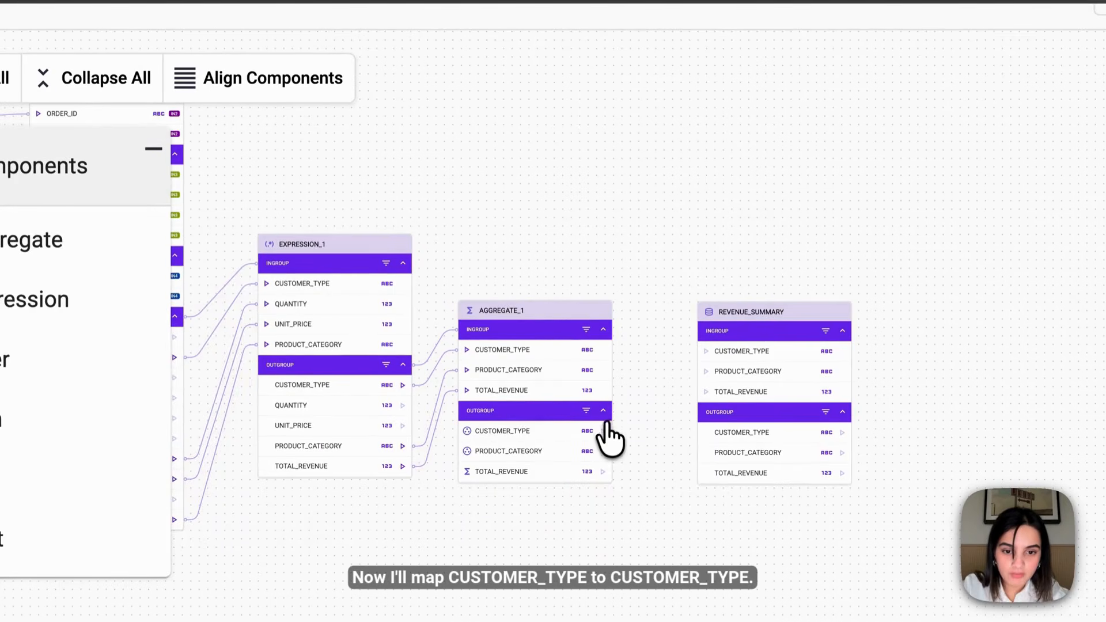
Connect CUSTOMER_TYPE, PRODUCT_CATEGORY and TOTAL_REVENUE from AGGREGATE_1's OUTGROUP to the matching INGROUP attributes of the REVENUE_SUMMARY table
drag(603, 431, 706, 350)
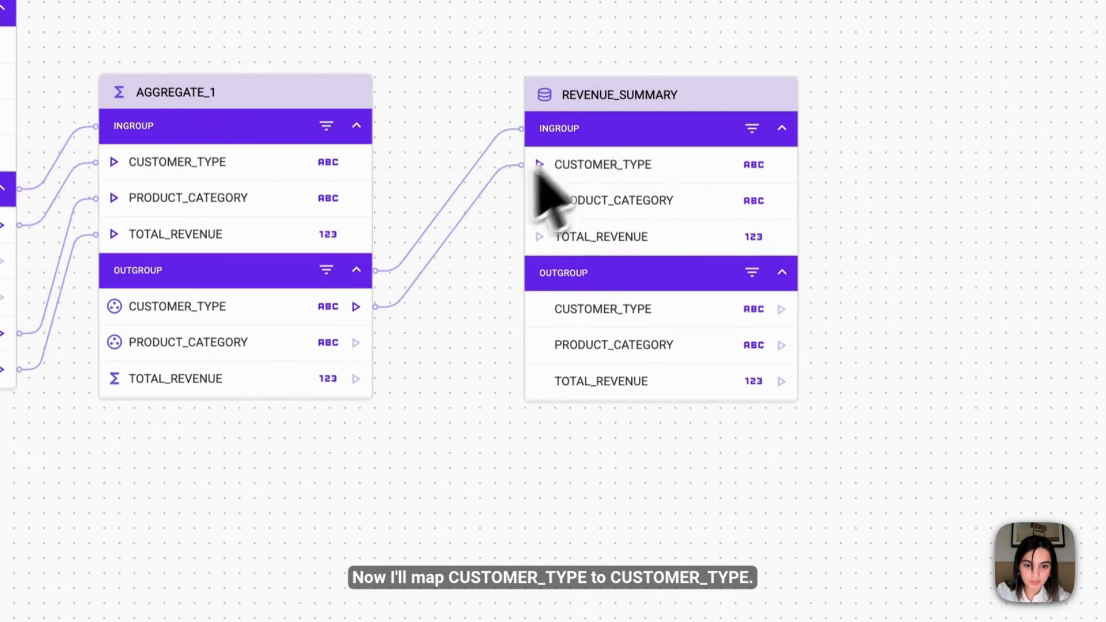
drag(356, 343, 526, 208)
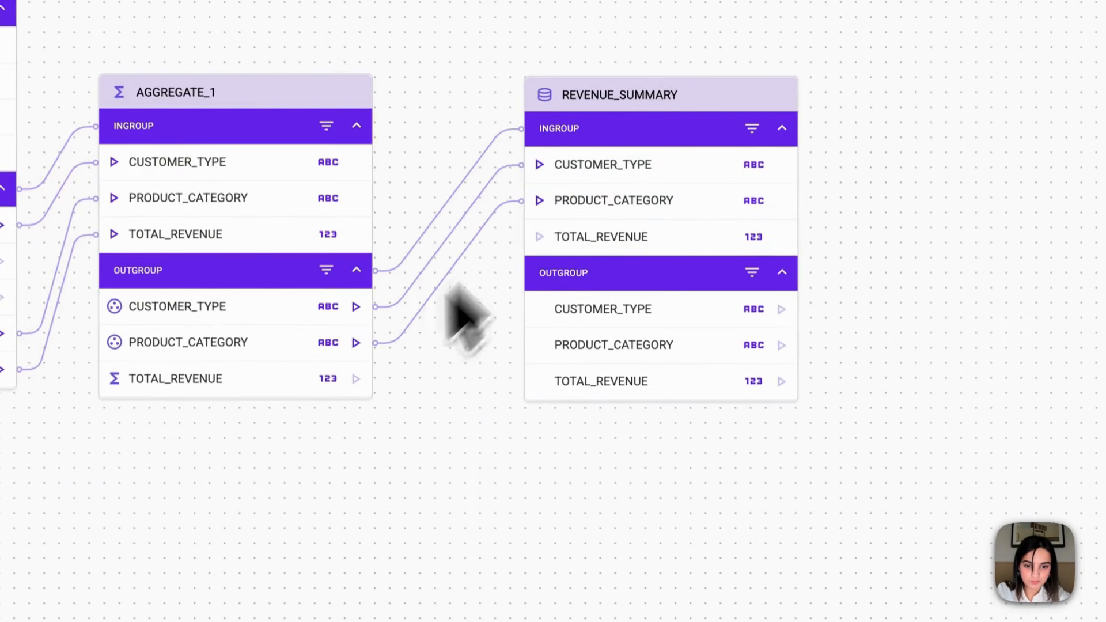
drag(356, 381, 536, 238)
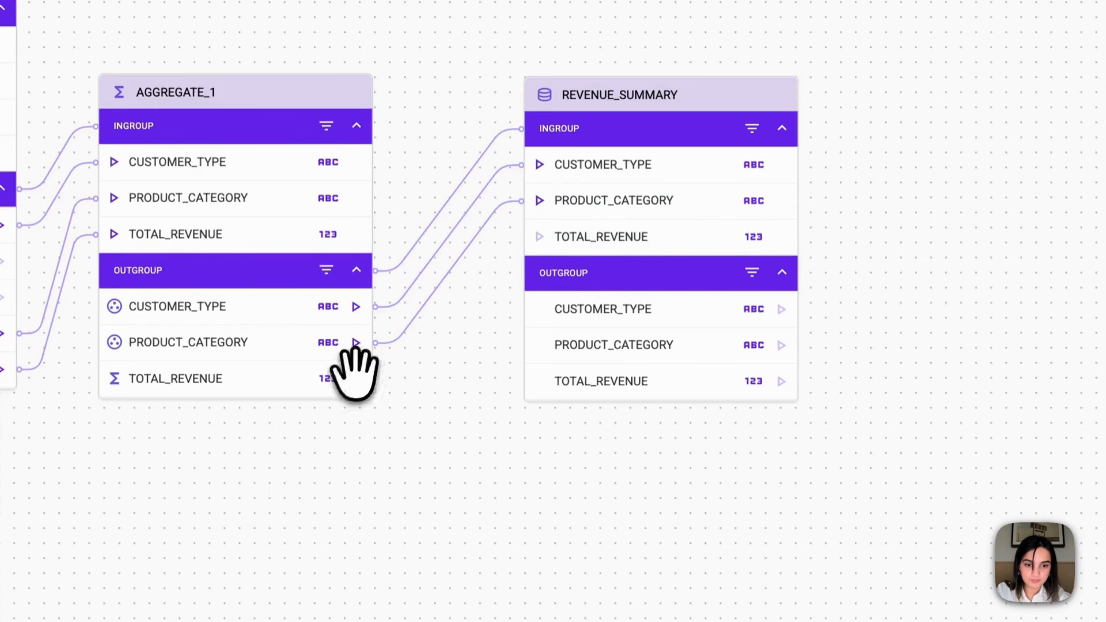
drag(356, 377, 540, 238)
Collapse all components of the mapping and align them on the canvas
scroll(477, 443, down, 1)
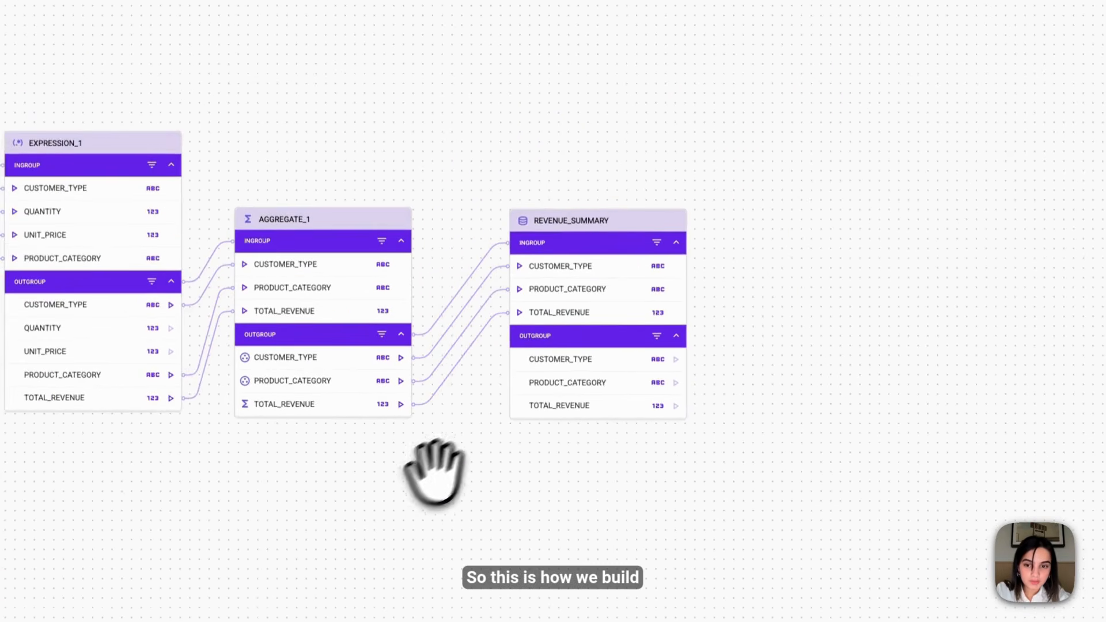
drag(390, 506, 760, 552)
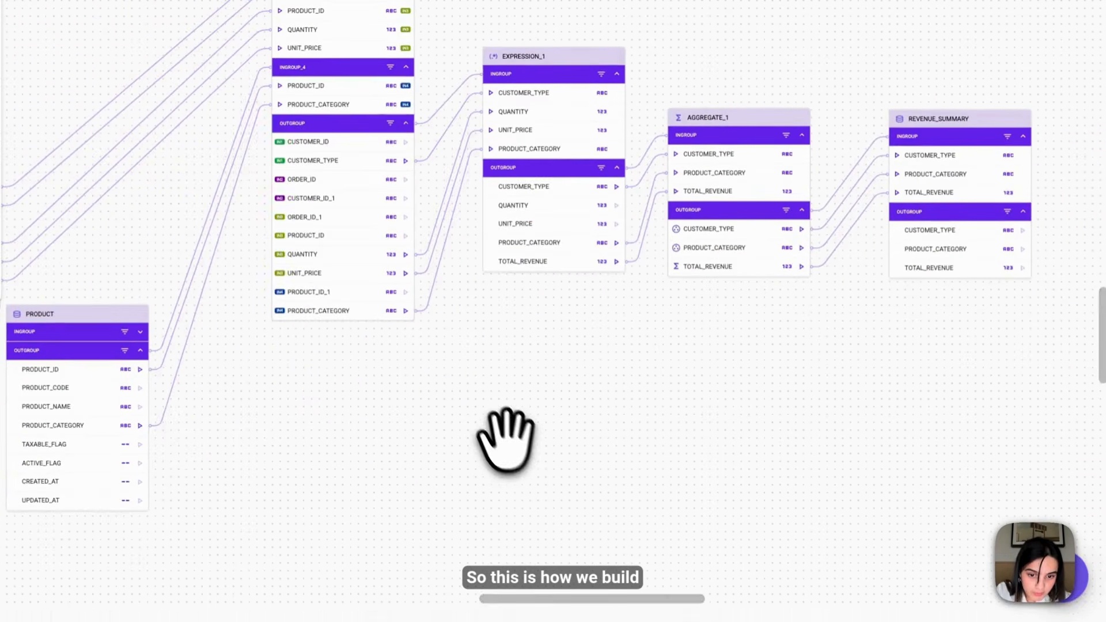
drag(507, 444, 809, 621)
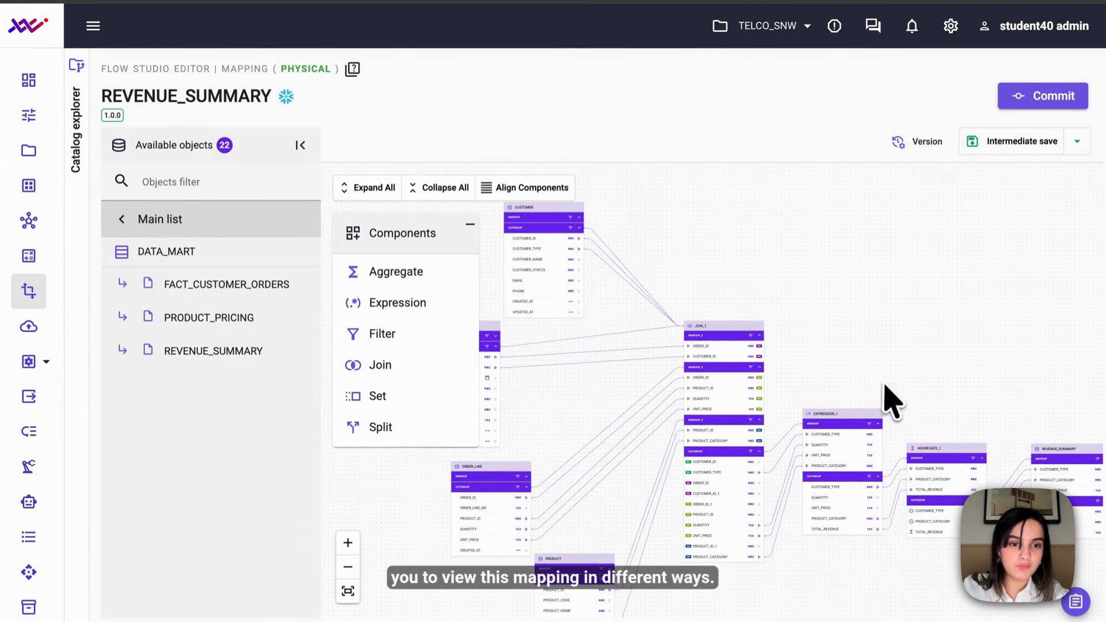
drag(874, 375, 909, 410)
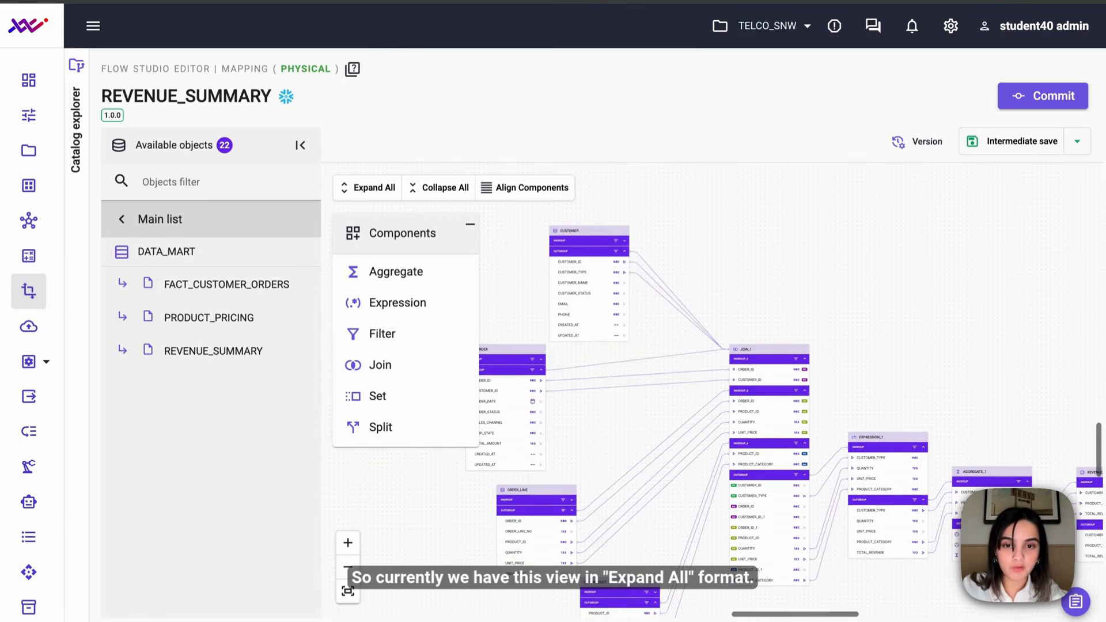
click(405, 186)
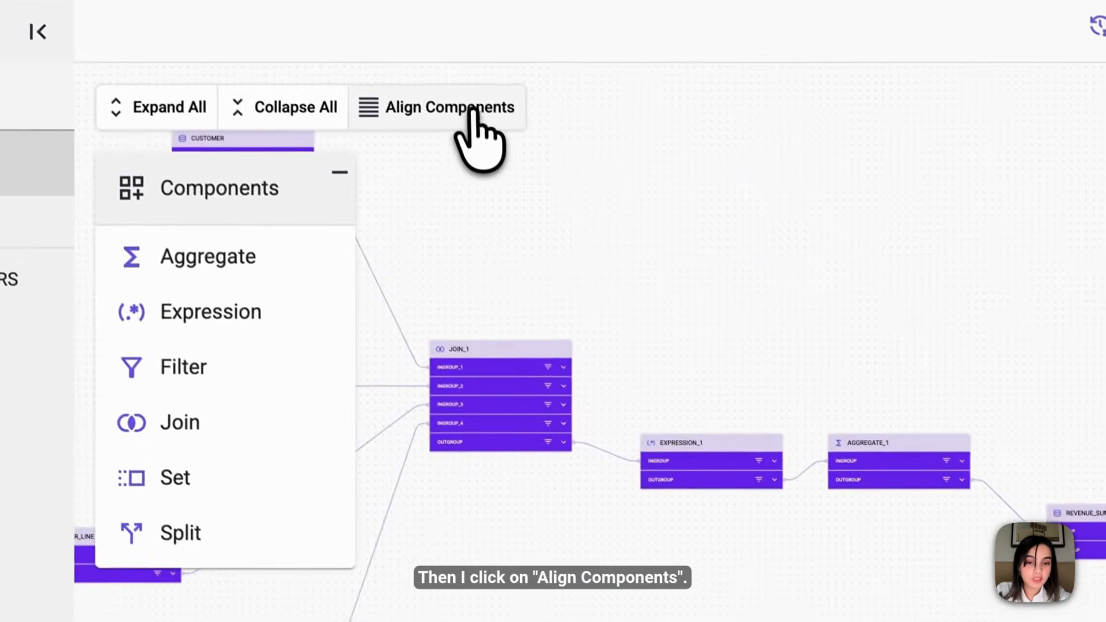
click(536, 188)
drag(534, 434, 778, 358)
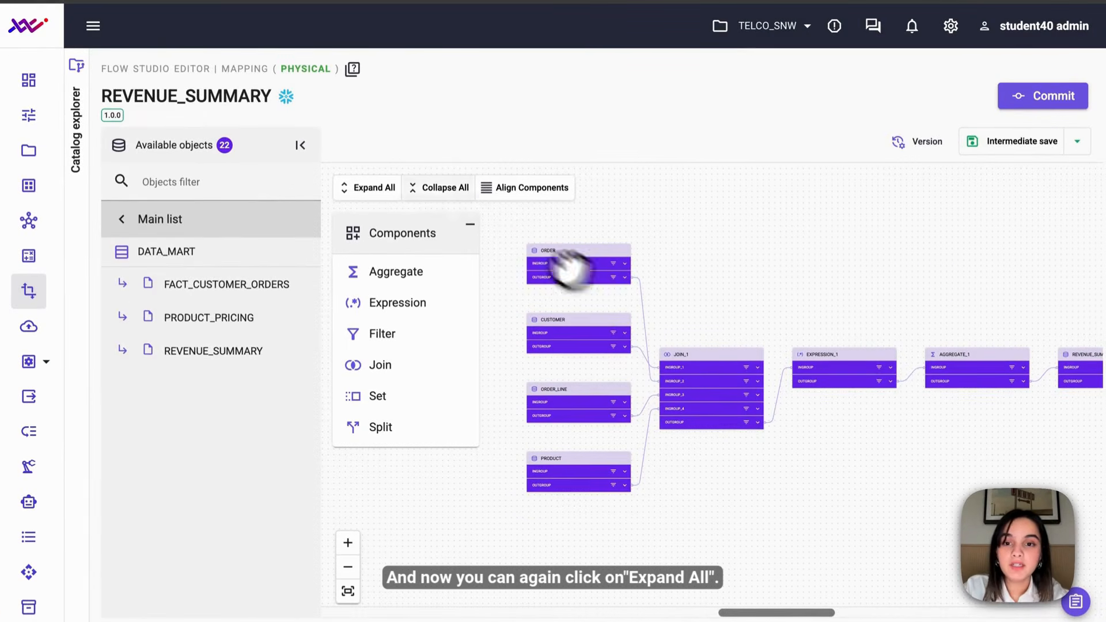
Expand all components of the aligned mapping to show their attributes
click(378, 188)
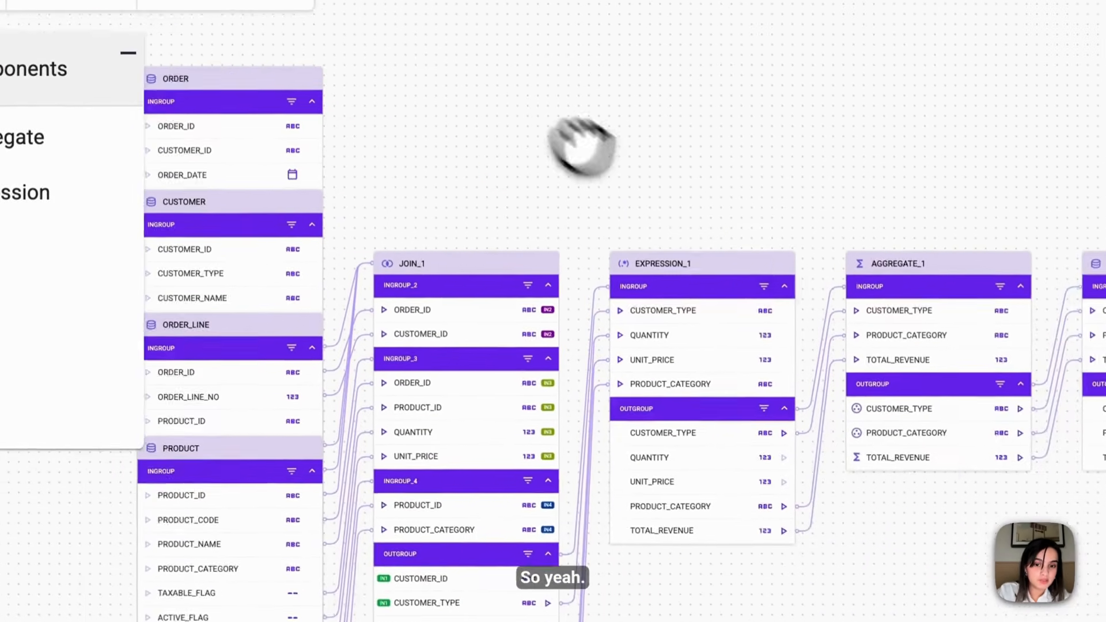
drag(582, 147, 805, 275)
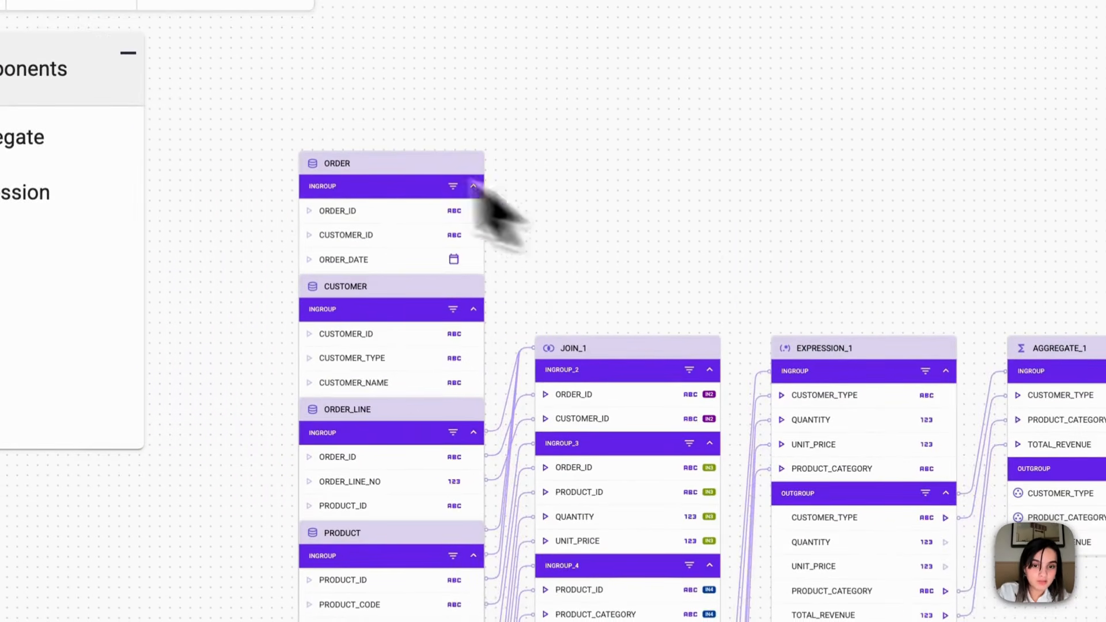
drag(656, 330, 625, 25)
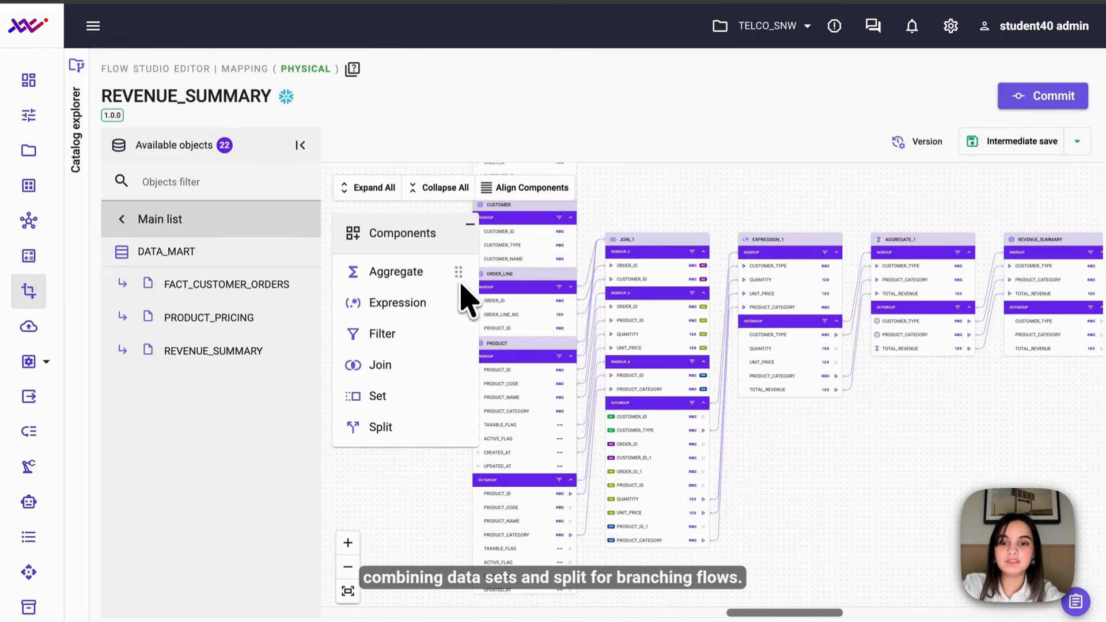
Minimise the Components palette to icons only
click(470, 224)
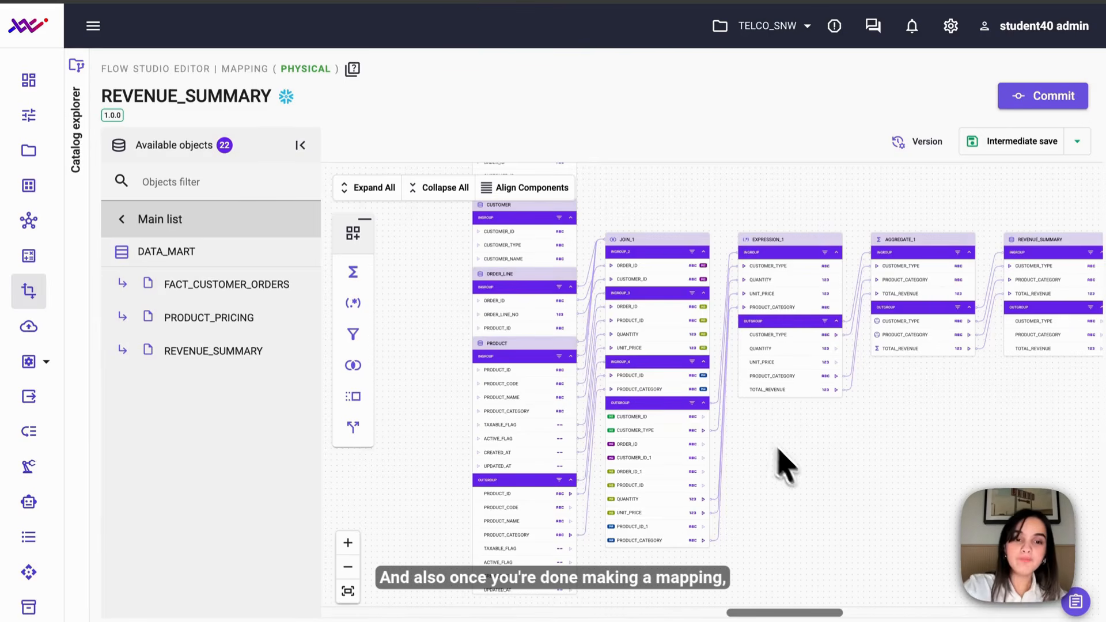
drag(813, 468, 770, 498)
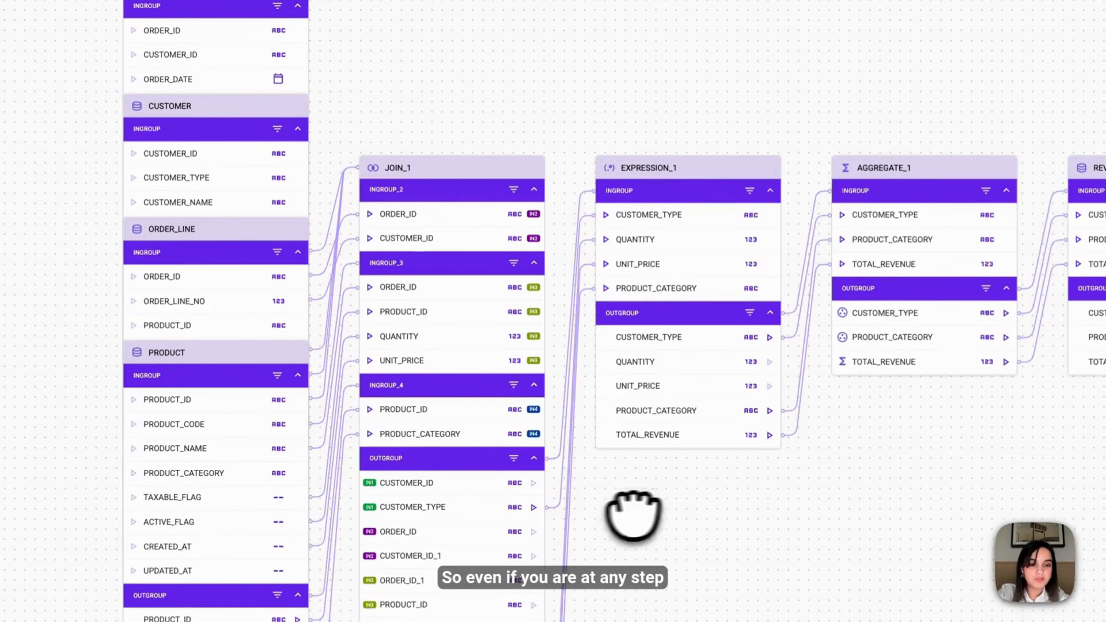
drag(634, 516, 500, 459)
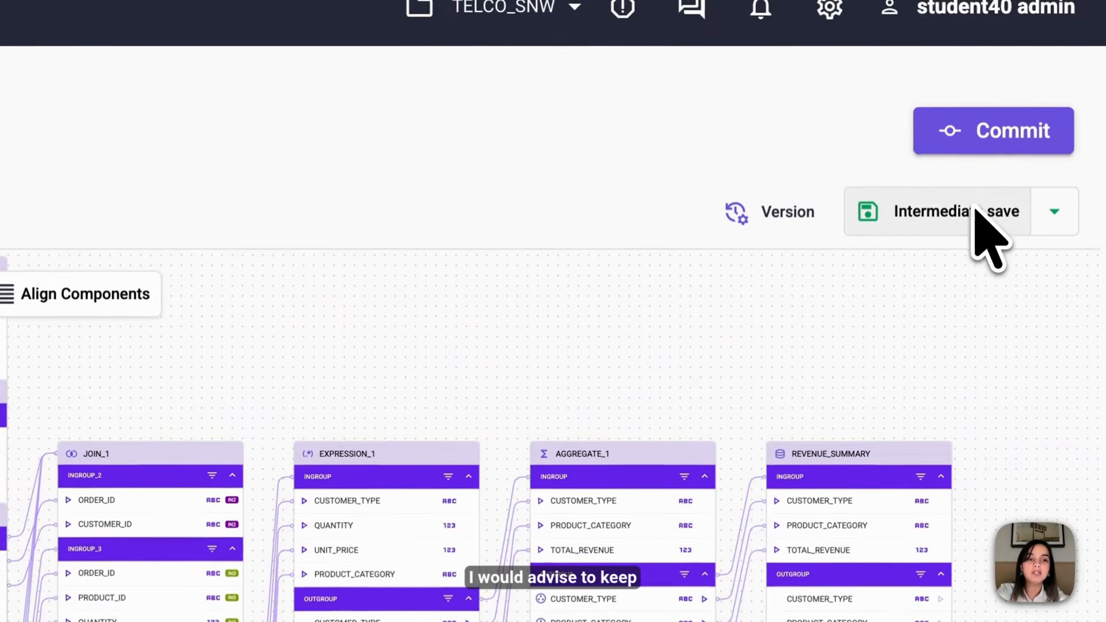